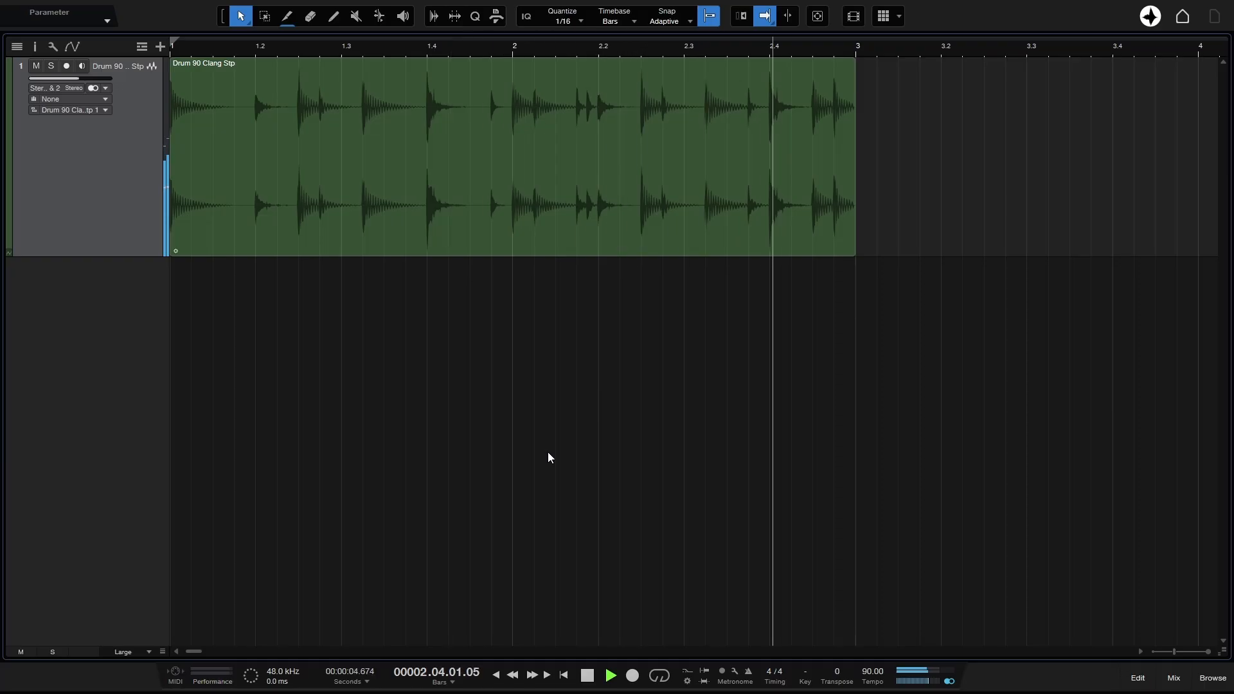
Stop playback and analyze the drum loop event for transients in Standard mode with Audio Bend.
key("space")
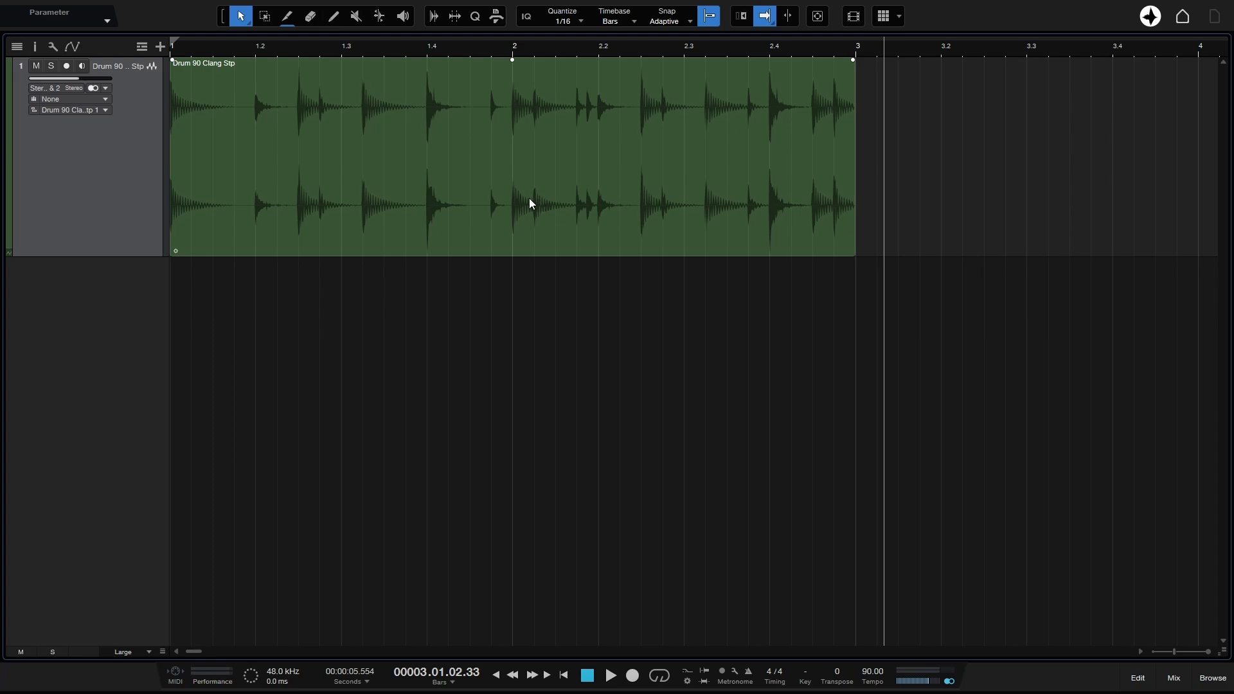
left_click(420, 215)
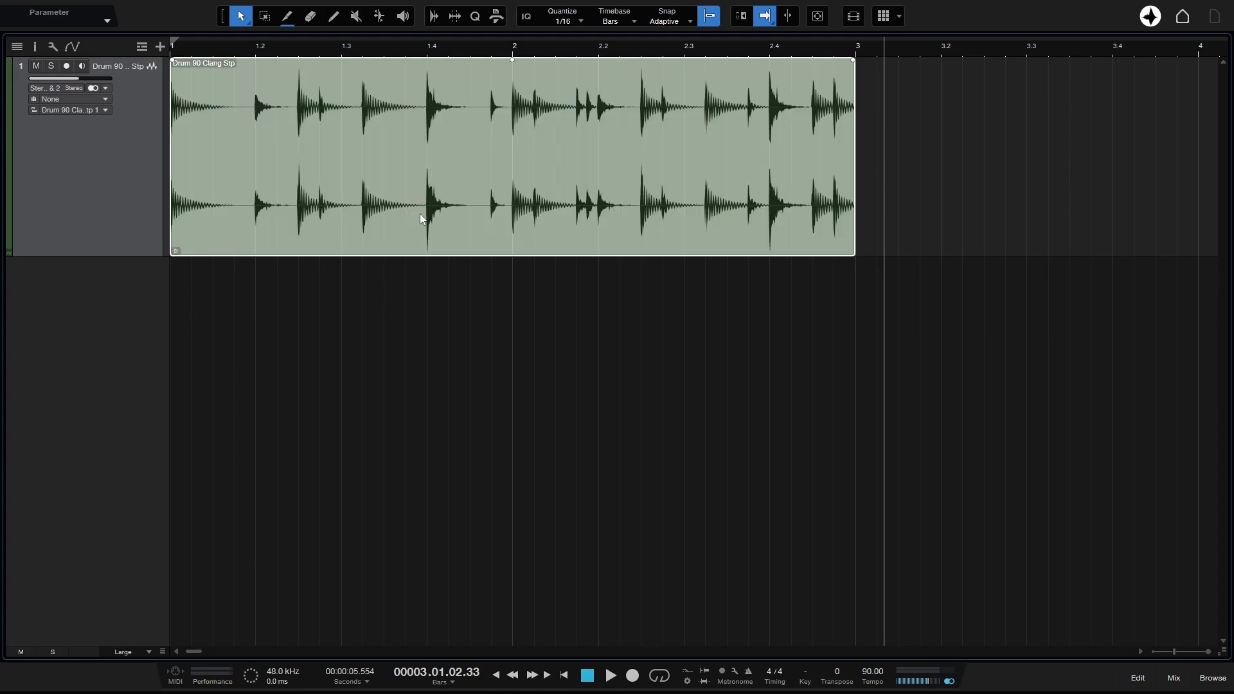
left_click(435, 17)
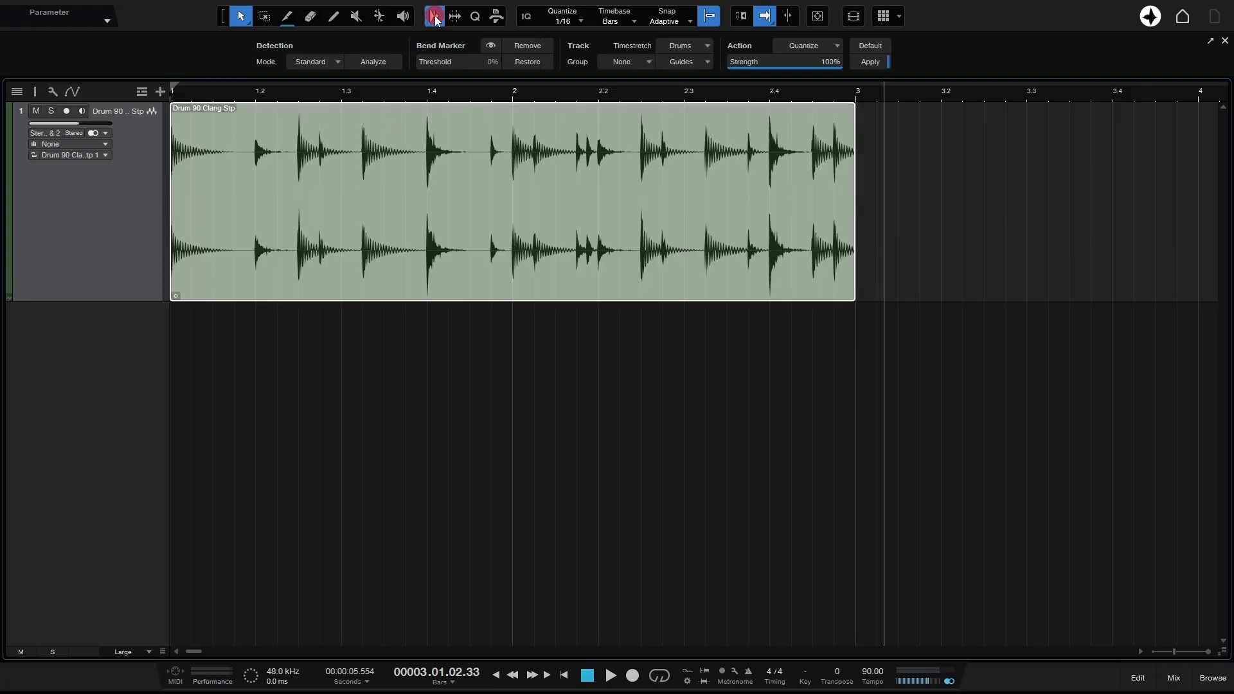
left_click(373, 62)
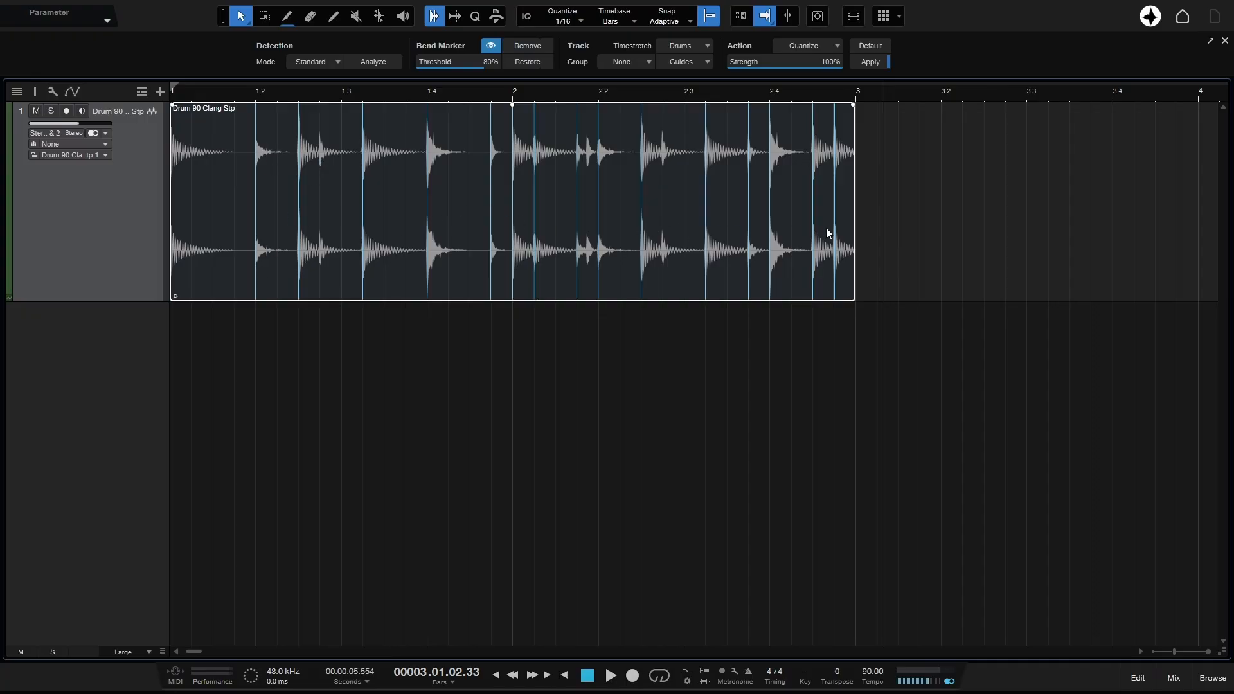
Split the drum loop event at its bend markers.
right_click(614, 207)
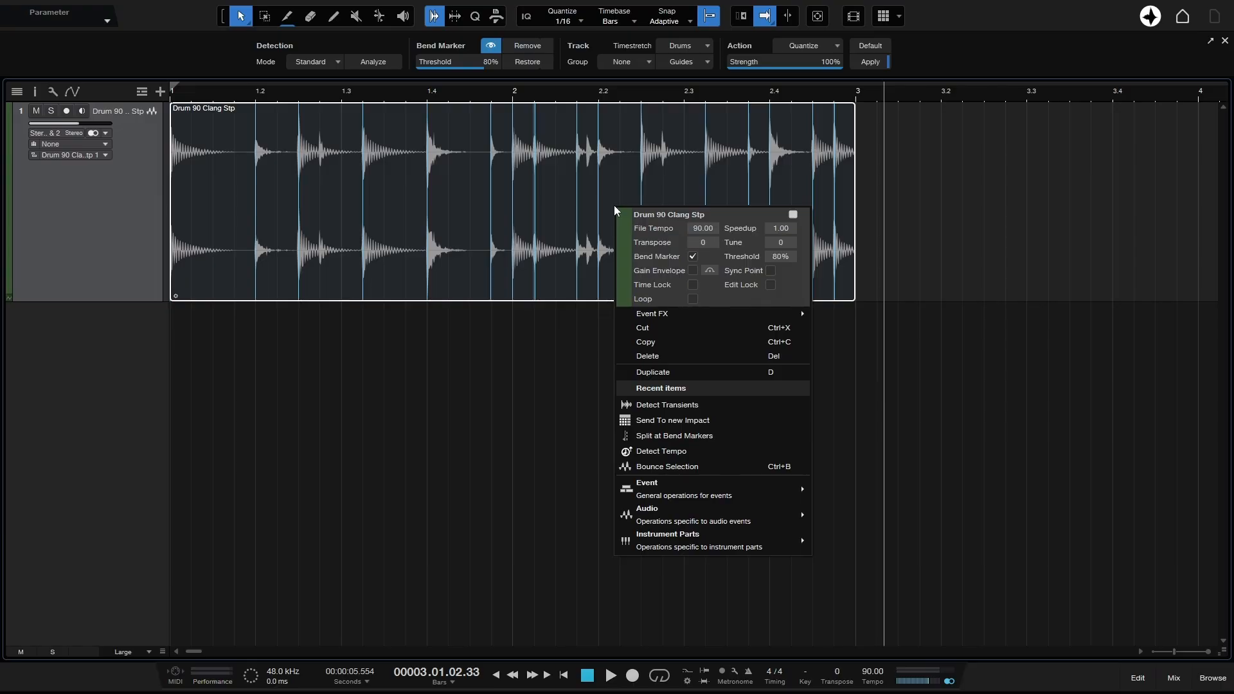
mouse_move(673, 522)
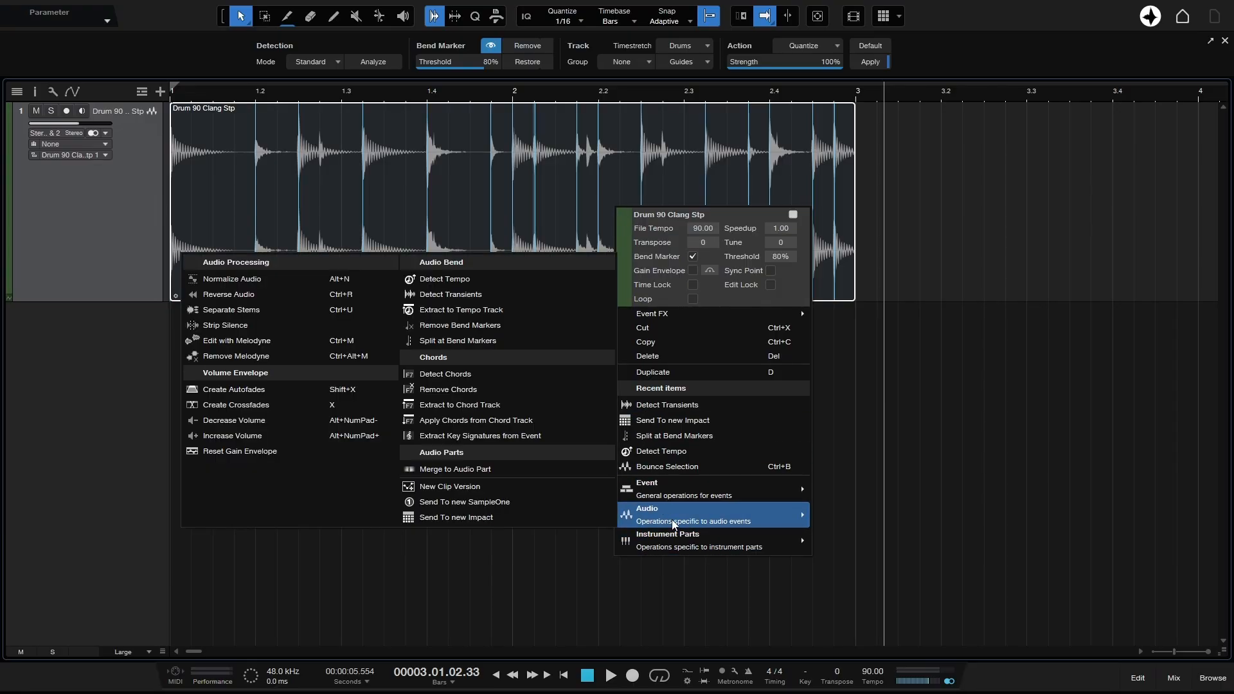
left_click(493, 341)
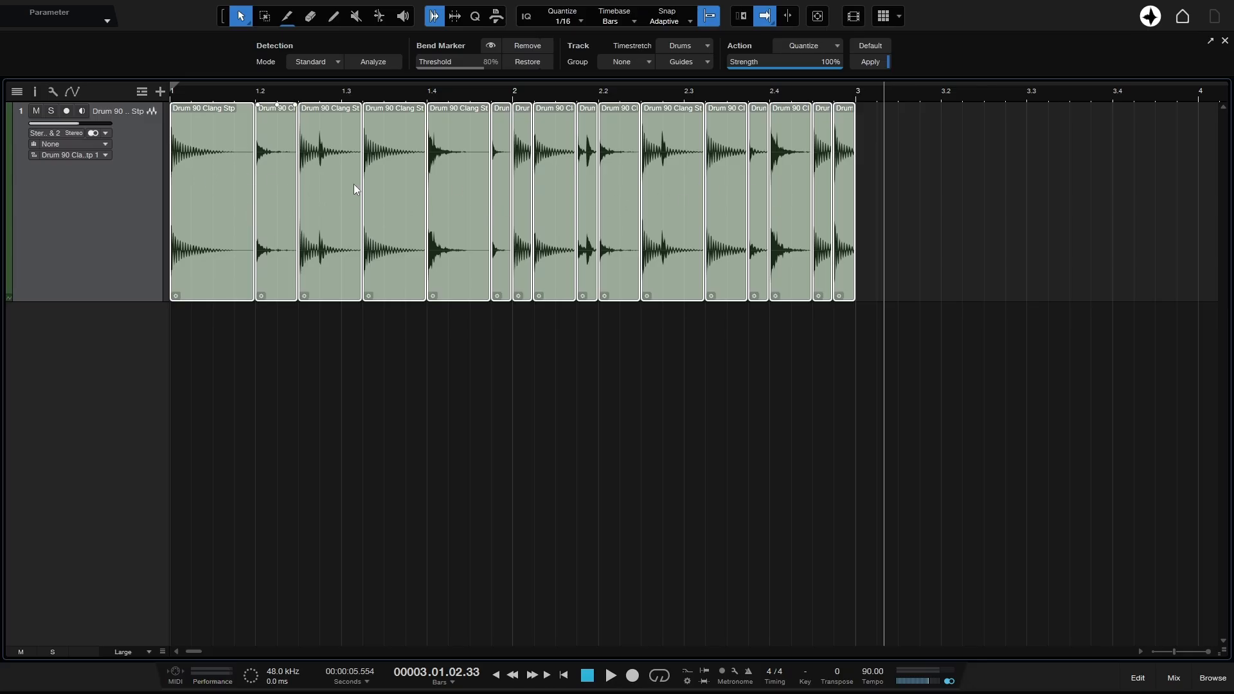
Send all the drum loop slices to a new Impact instrument.
right_click(329, 211)
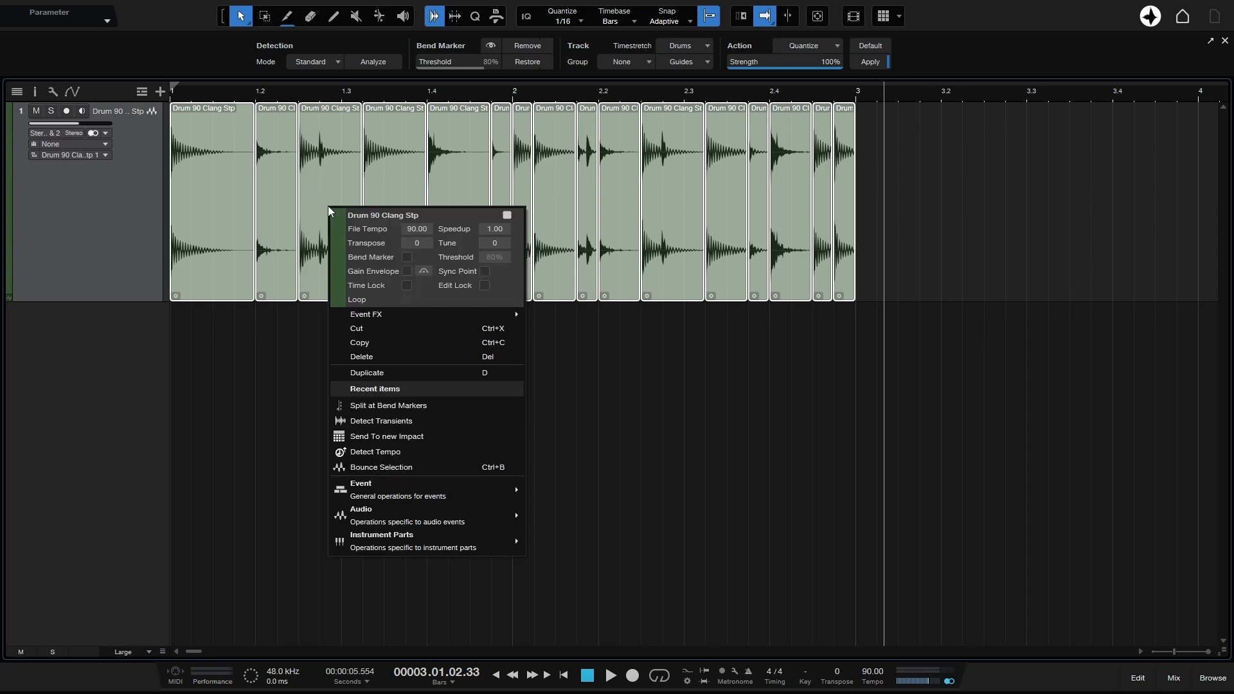
mouse_move(423, 515)
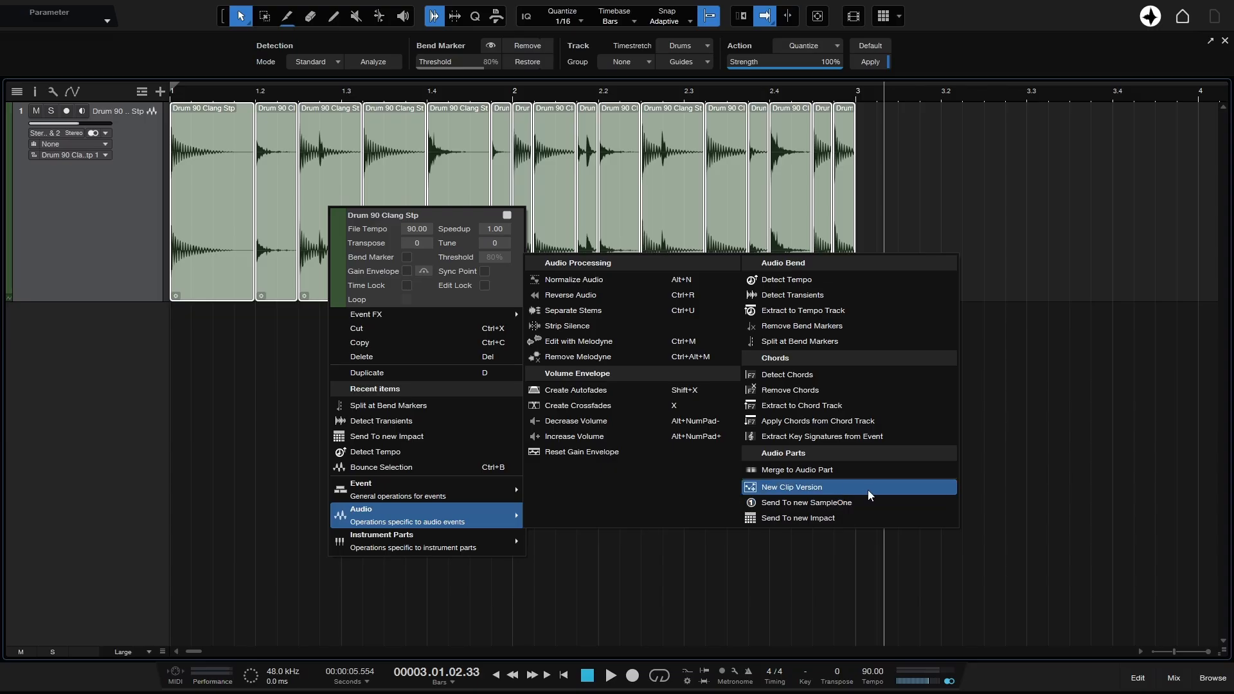
left_click(835, 519)
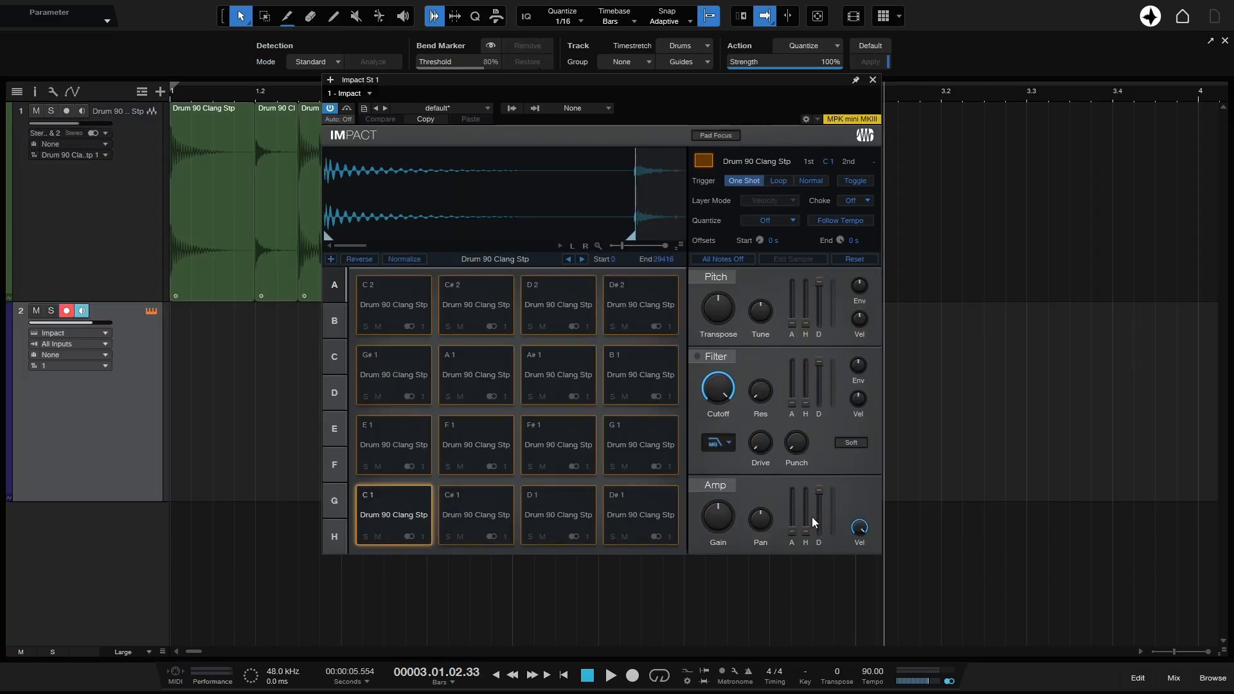
Audition the slices on Impact pads C 1 through G 1, then close the instrument window.
left_click(390, 515)
left_click(490, 512)
left_click(565, 512)
left_click(644, 512)
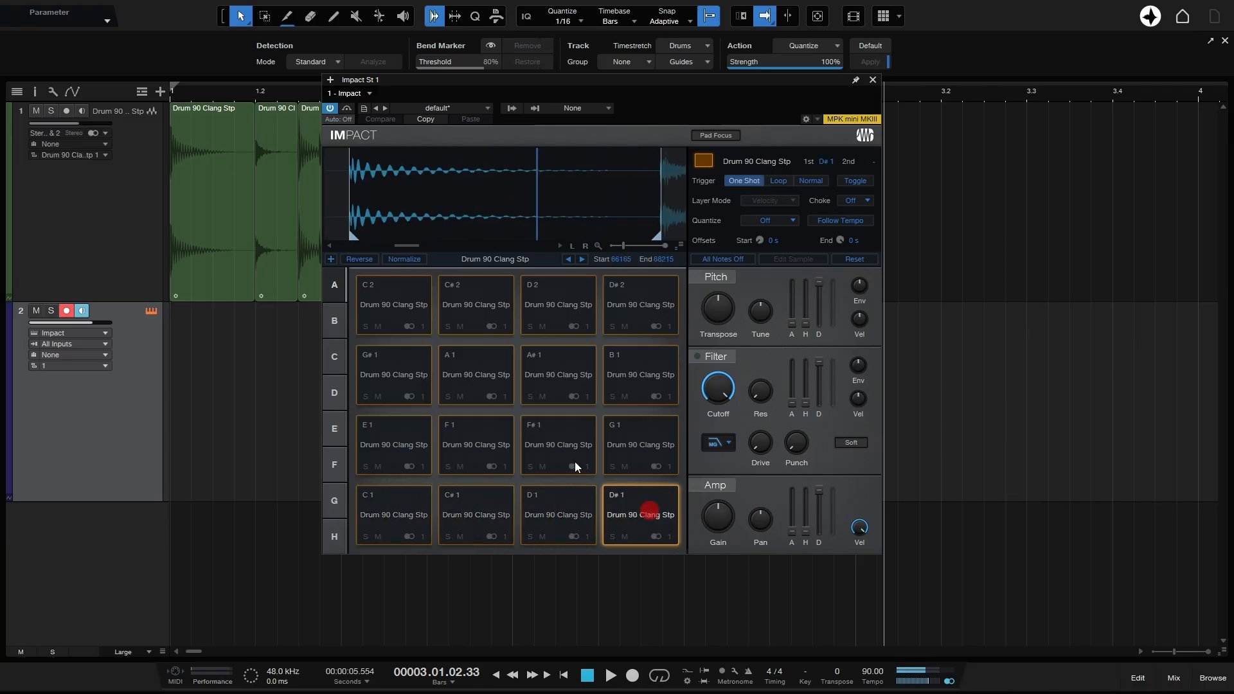
left_click(554, 444)
left_click(479, 442)
left_click(402, 445)
left_click(615, 437)
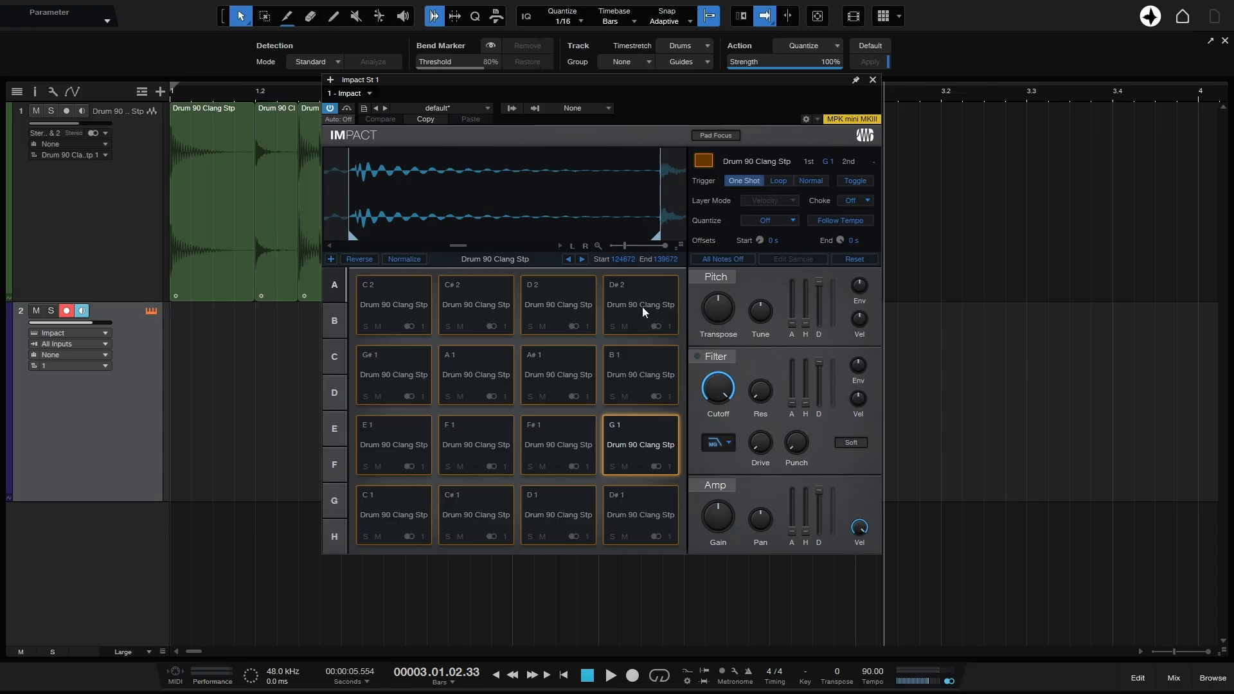
left_click(872, 80)
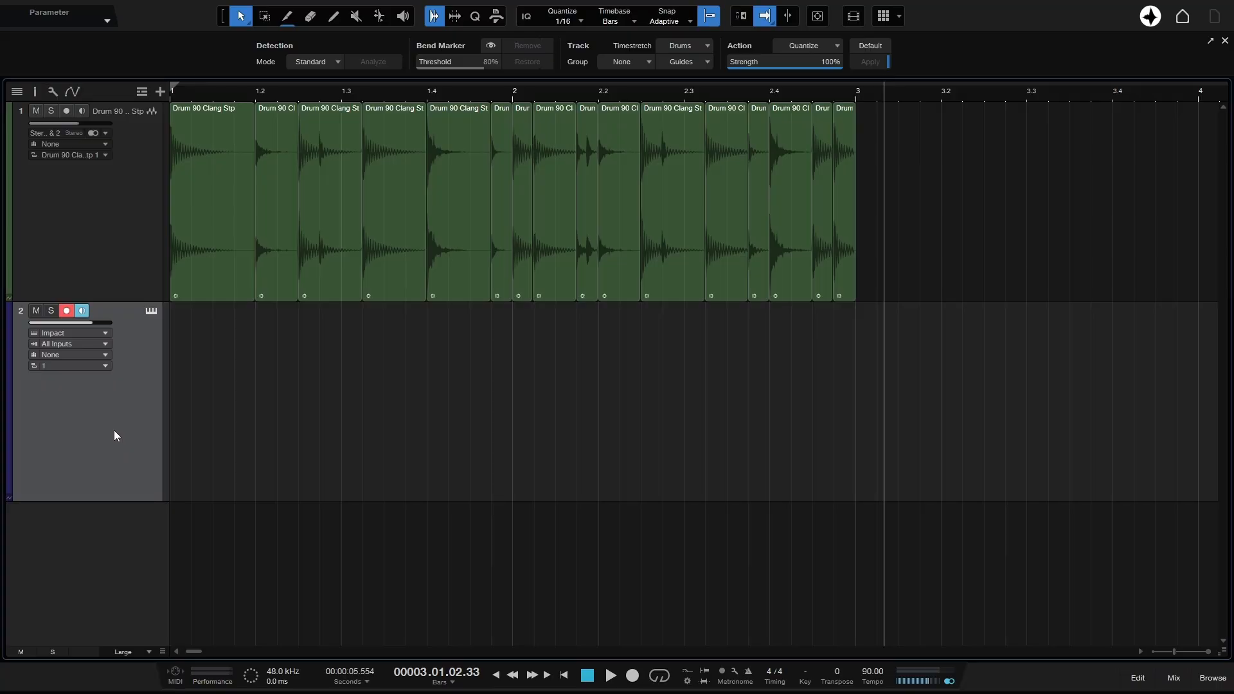
Undo the Impact transfer, the slicing and the transient detection, then deselect the loop and hide the Audio Bend controls.
key("ctrl+z")
key("ctrl+z")
key("ctrl+z")
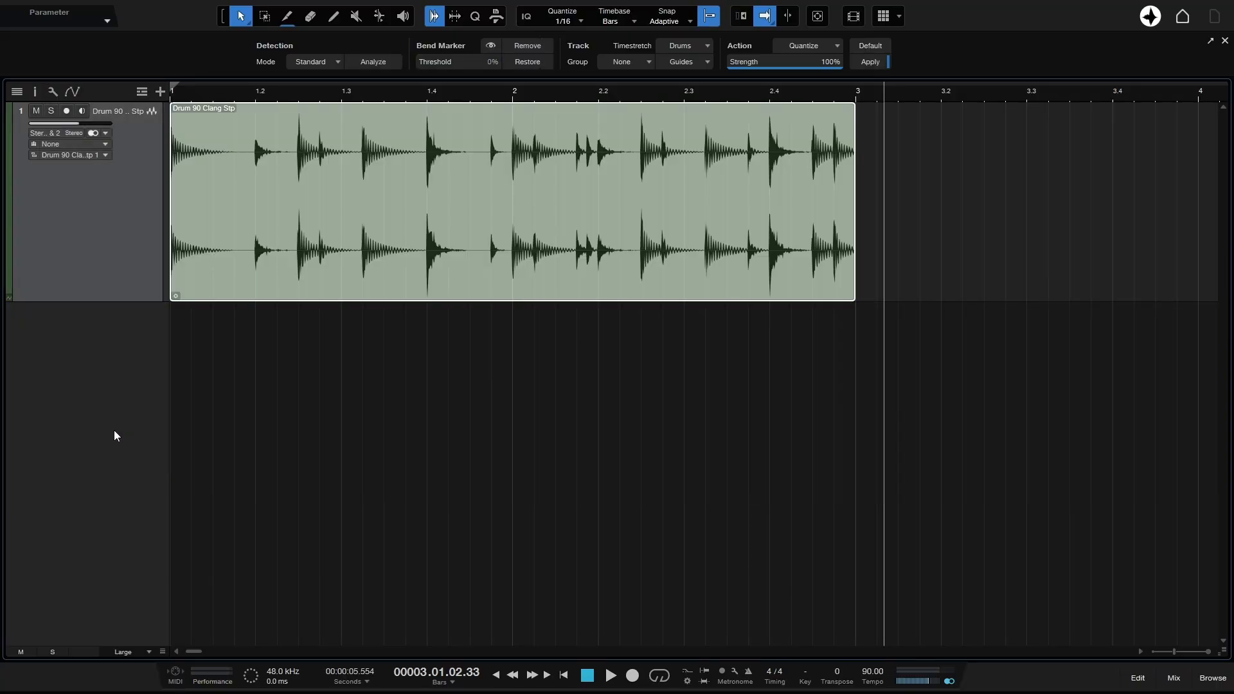
left_click(900, 237)
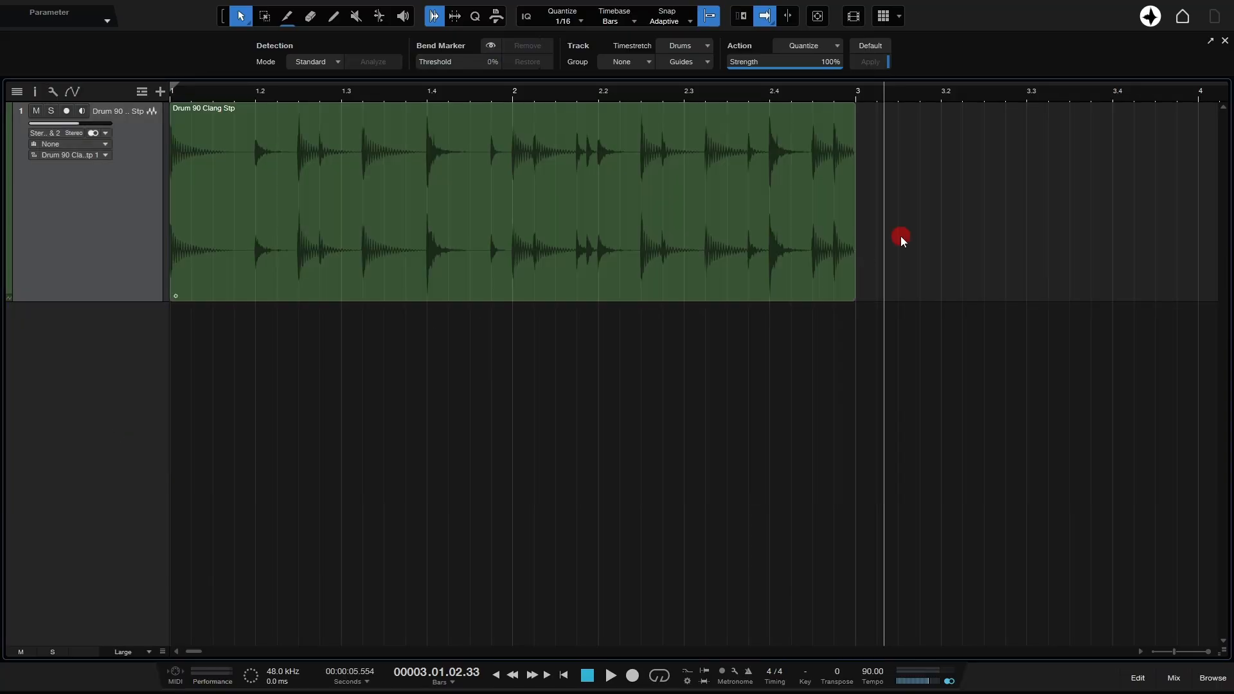
left_click(439, 18)
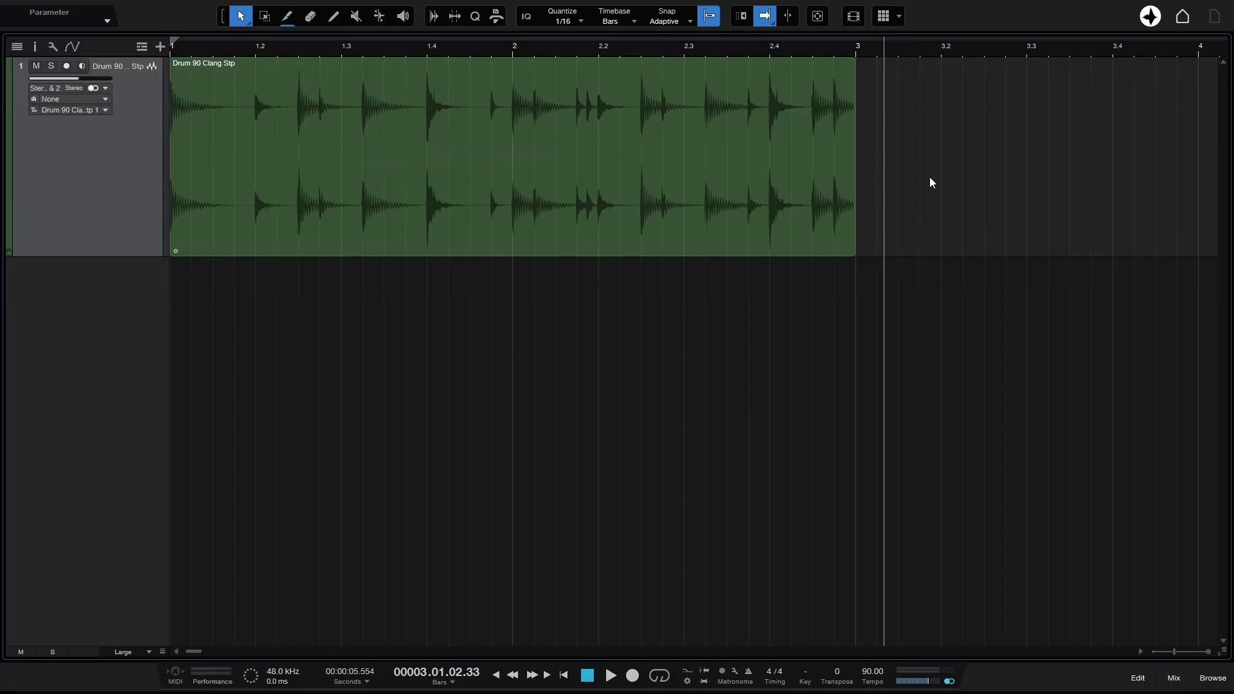
Return the playhead to the song start and begin a new macro in the Macro Organizer.
key("Home")
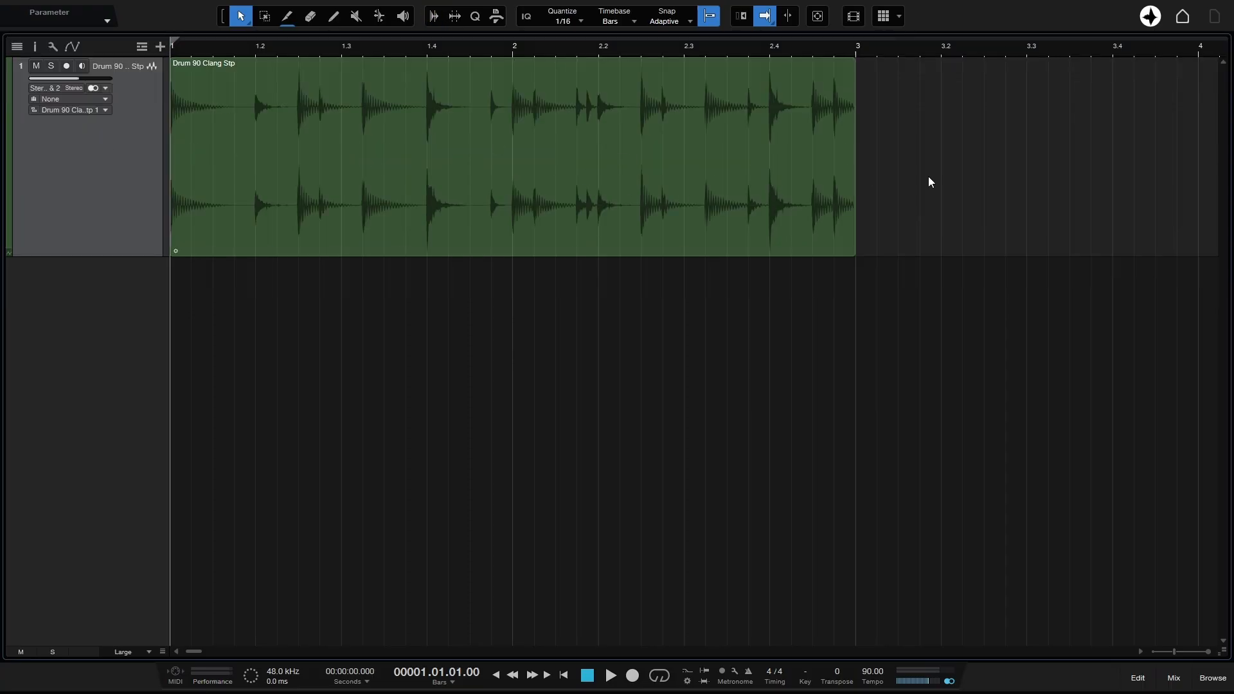
left_click(496, 18)
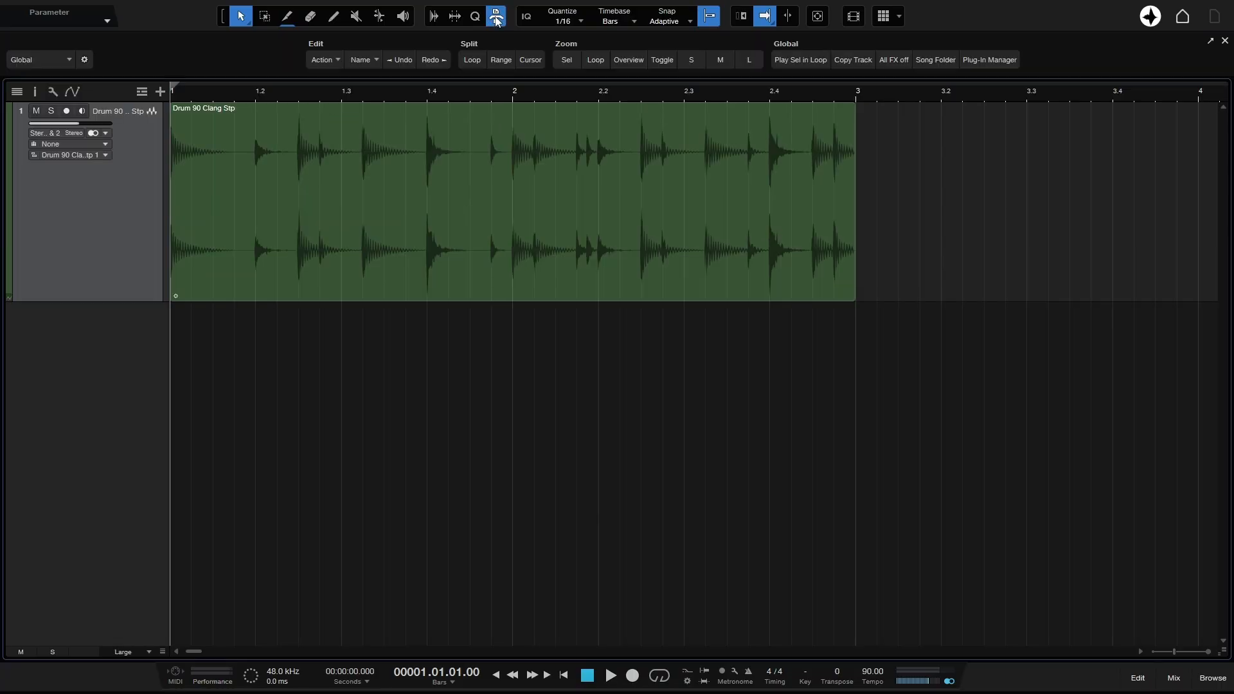
left_click(85, 60)
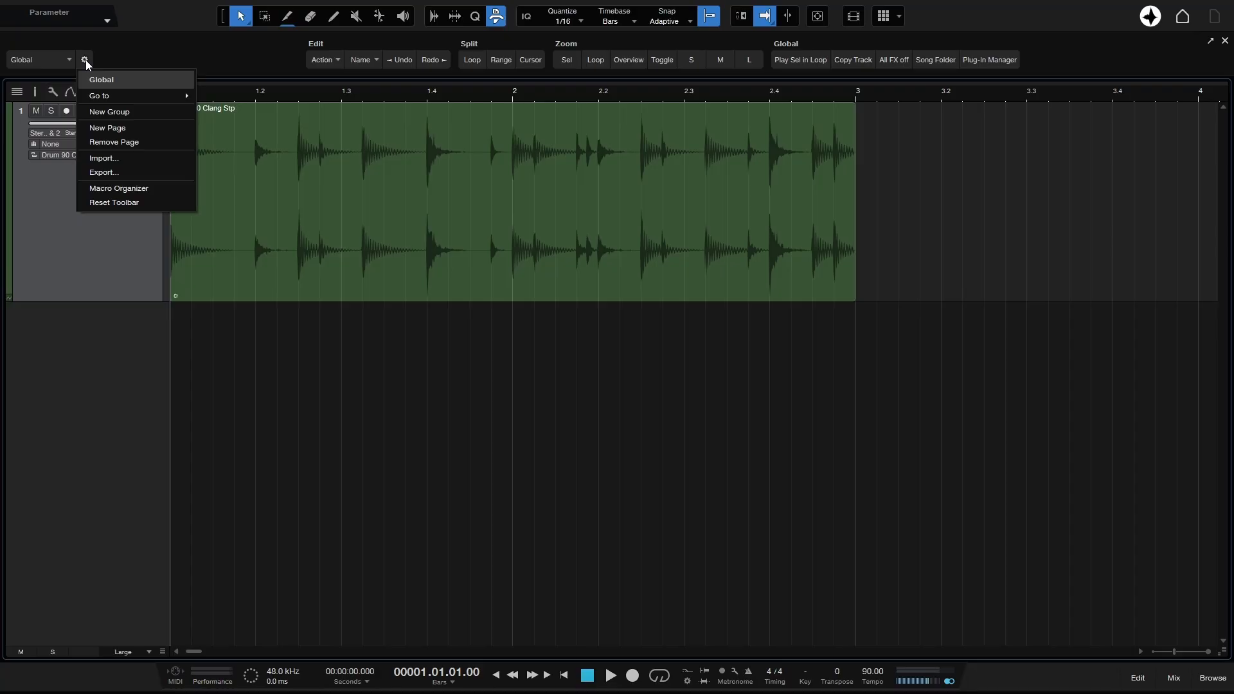
left_click(144, 189)
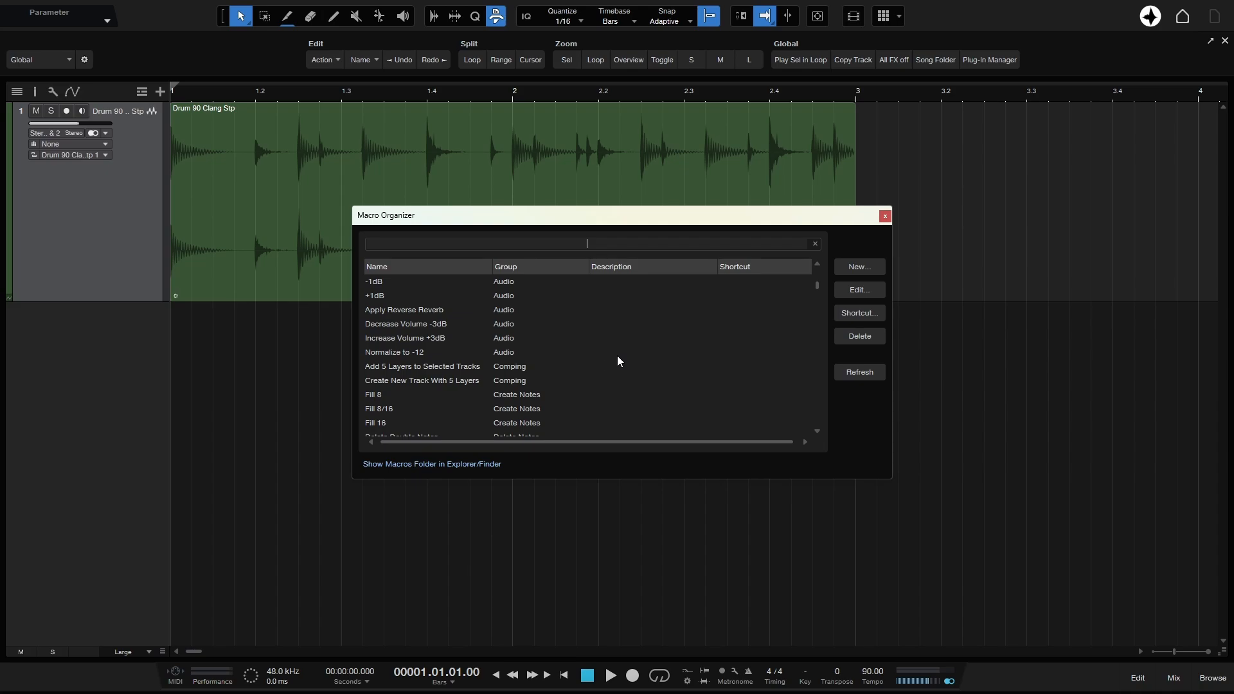
left_click(861, 268)
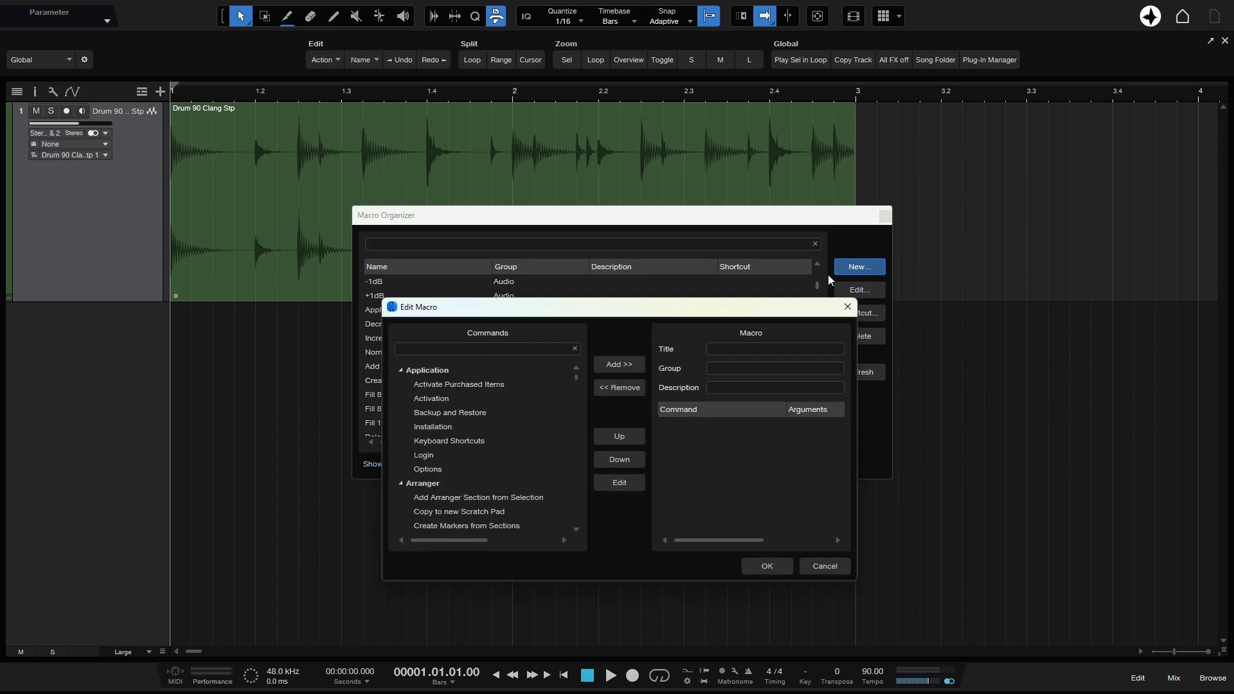
Title the macro "Split to Impact", assign it to the group "Chopping" and describe it as "Slice & Send to Impact".
left_click(767, 350)
type("Spli")
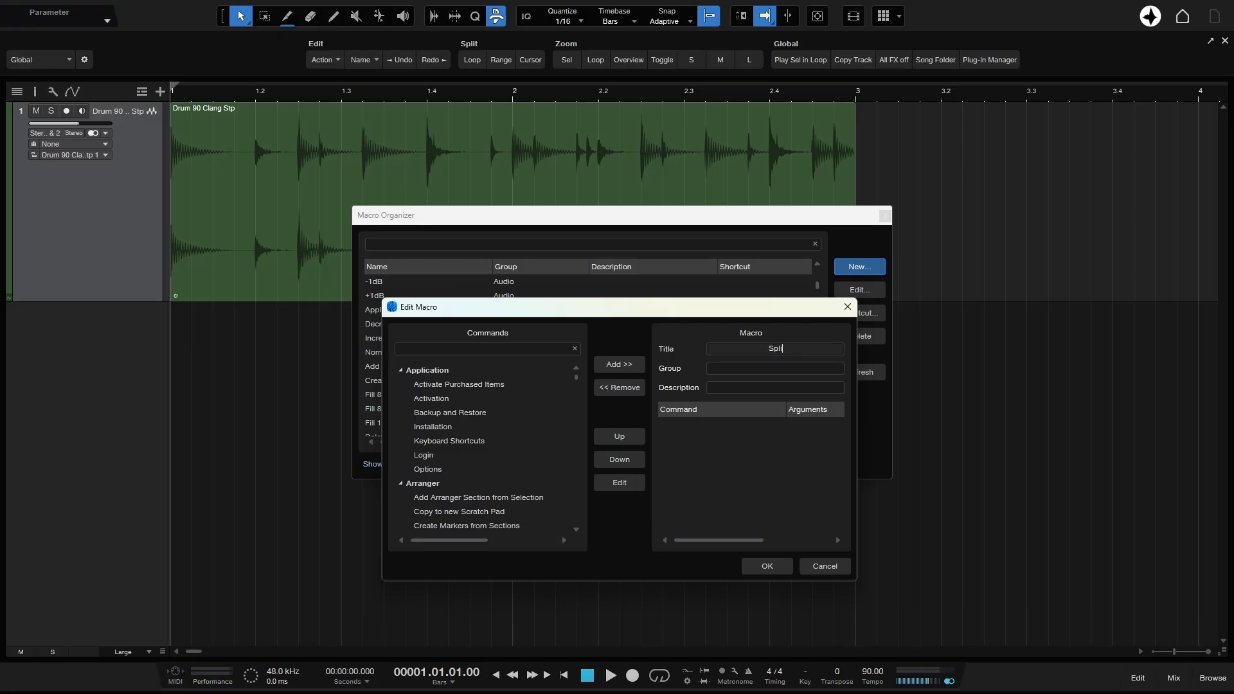
type("t to Impact")
left_click(778, 369)
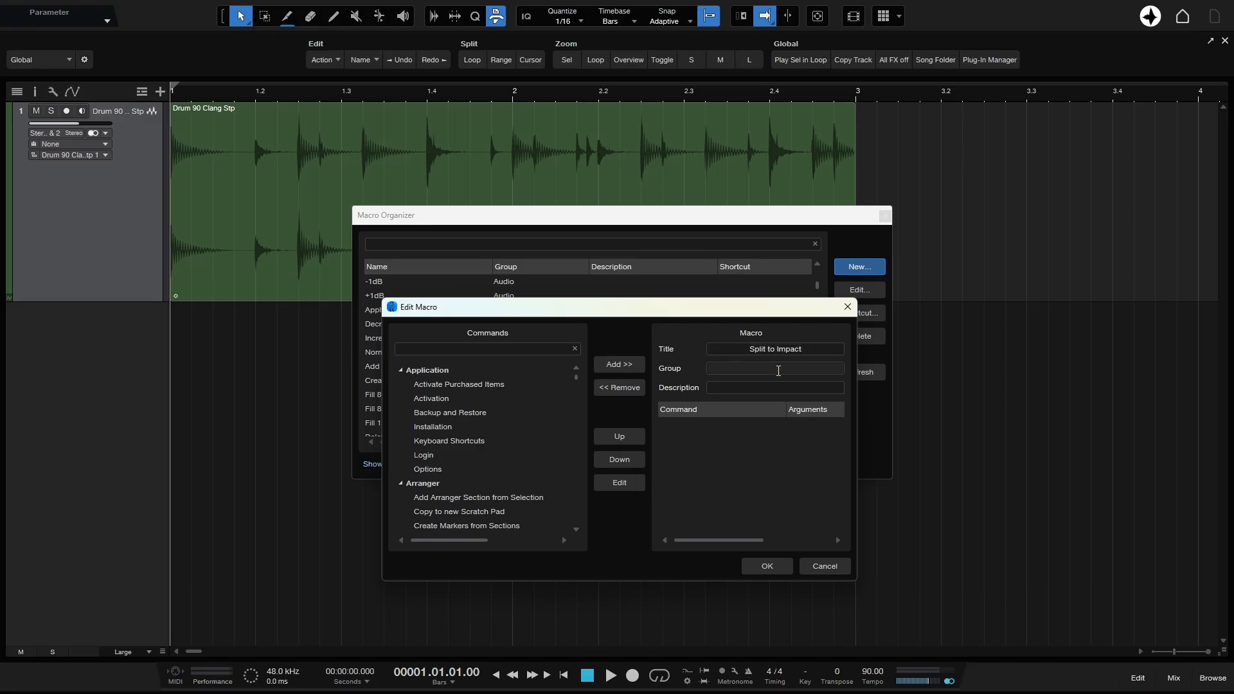
type("Chopping")
left_click(761, 390)
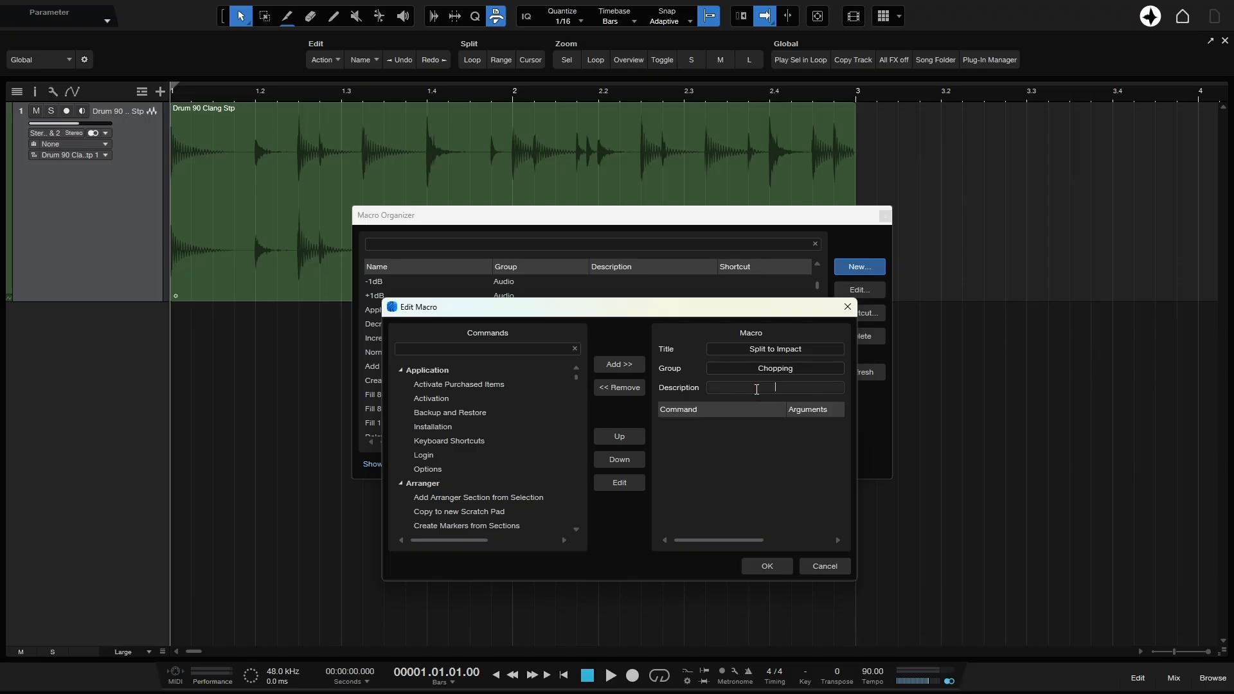
type("Slice & Send to Impact")
left_click(733, 441)
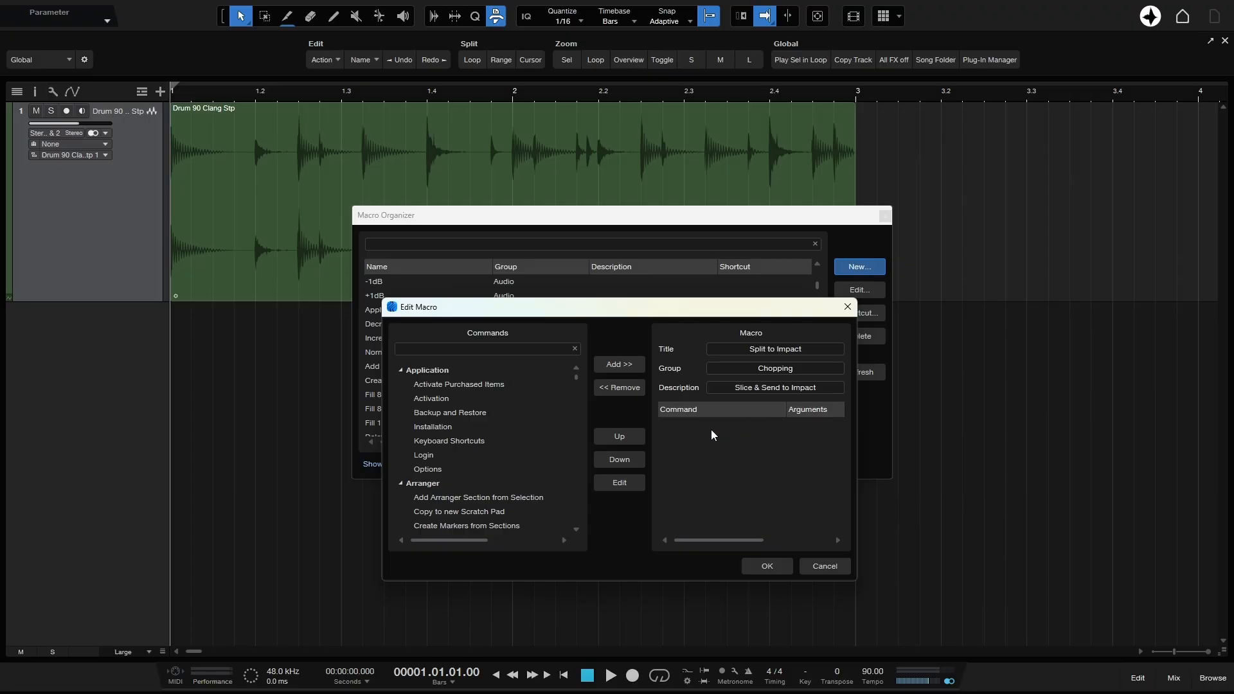
Find the Detect Transients audio command and add it as the macro's first command.
left_click(488, 348)
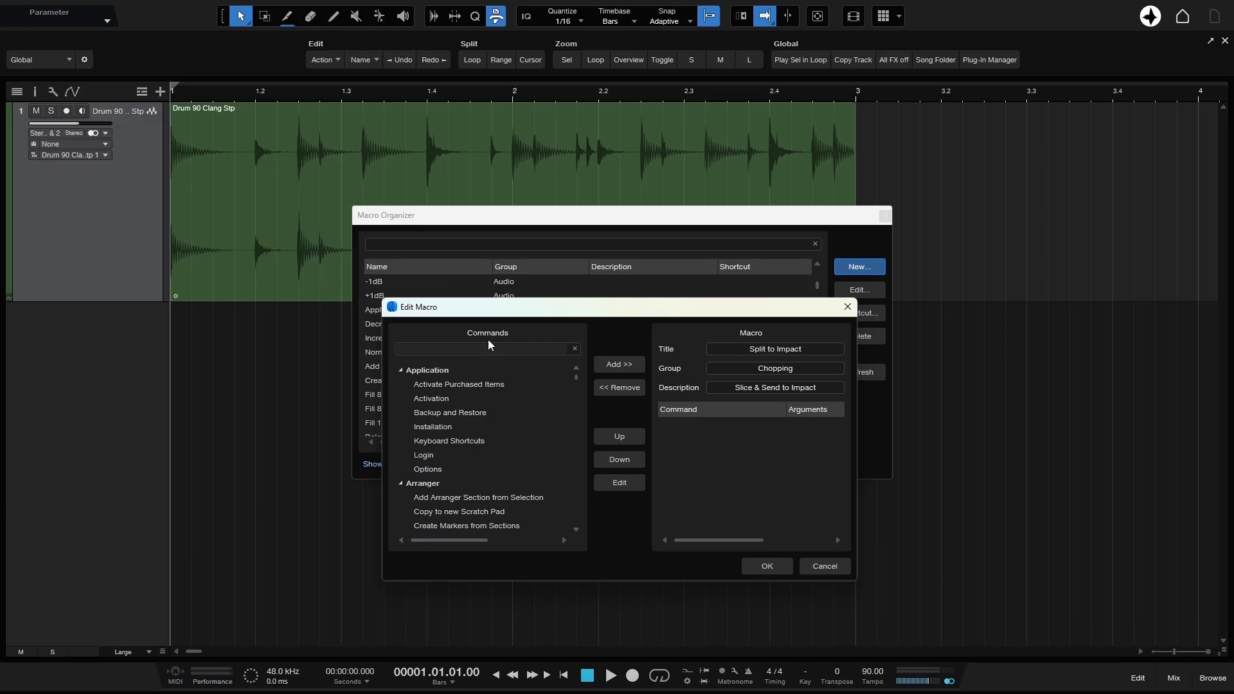
type("detect")
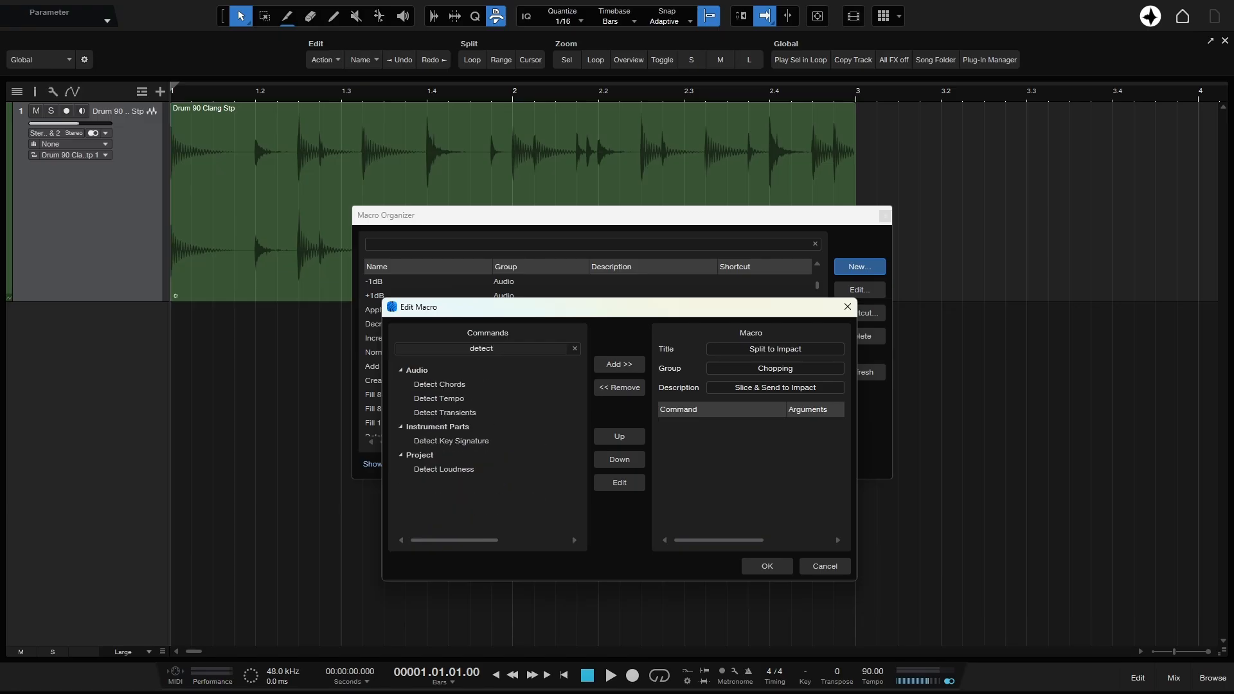
left_click(435, 415)
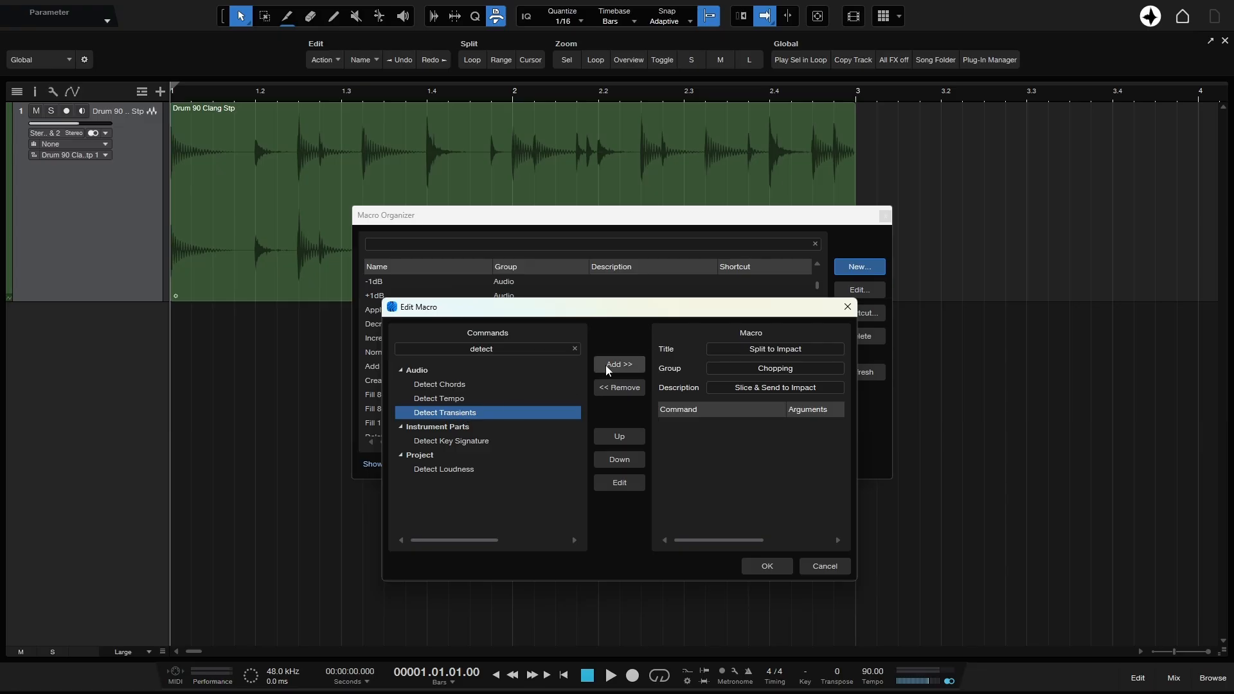
double_click(452, 413)
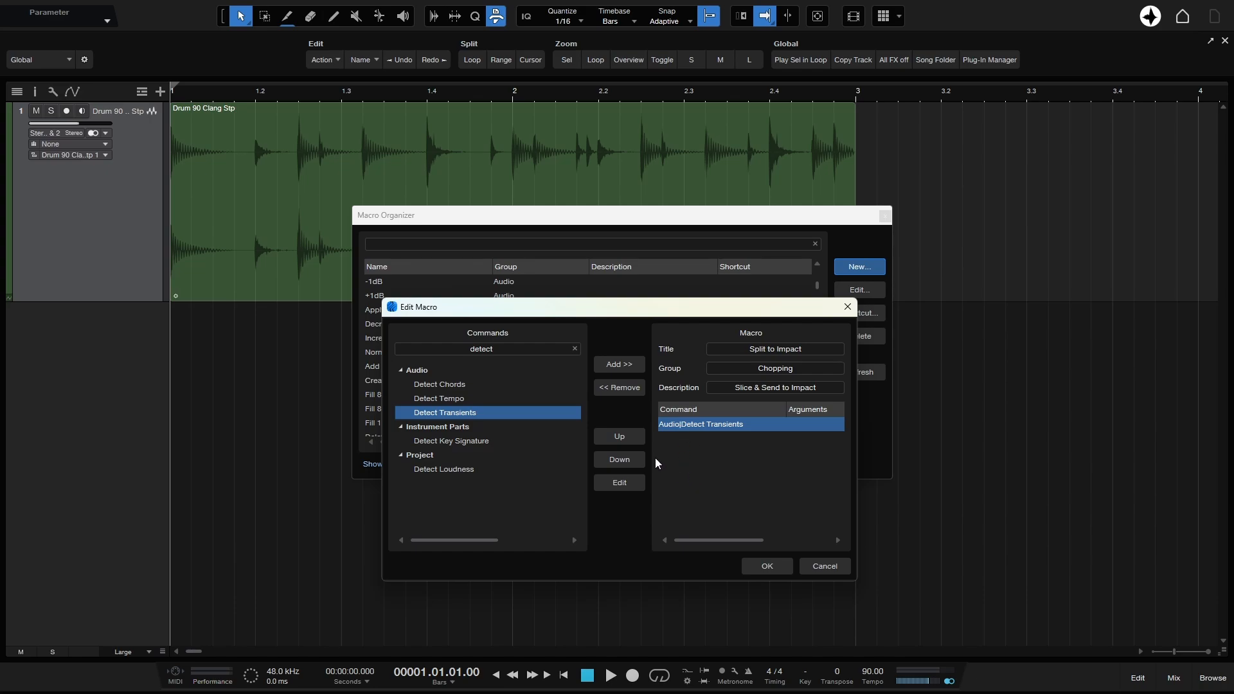
Find the Split at Bend Markers audio command and add it to the macro after Detect Transients.
left_click(575, 351)
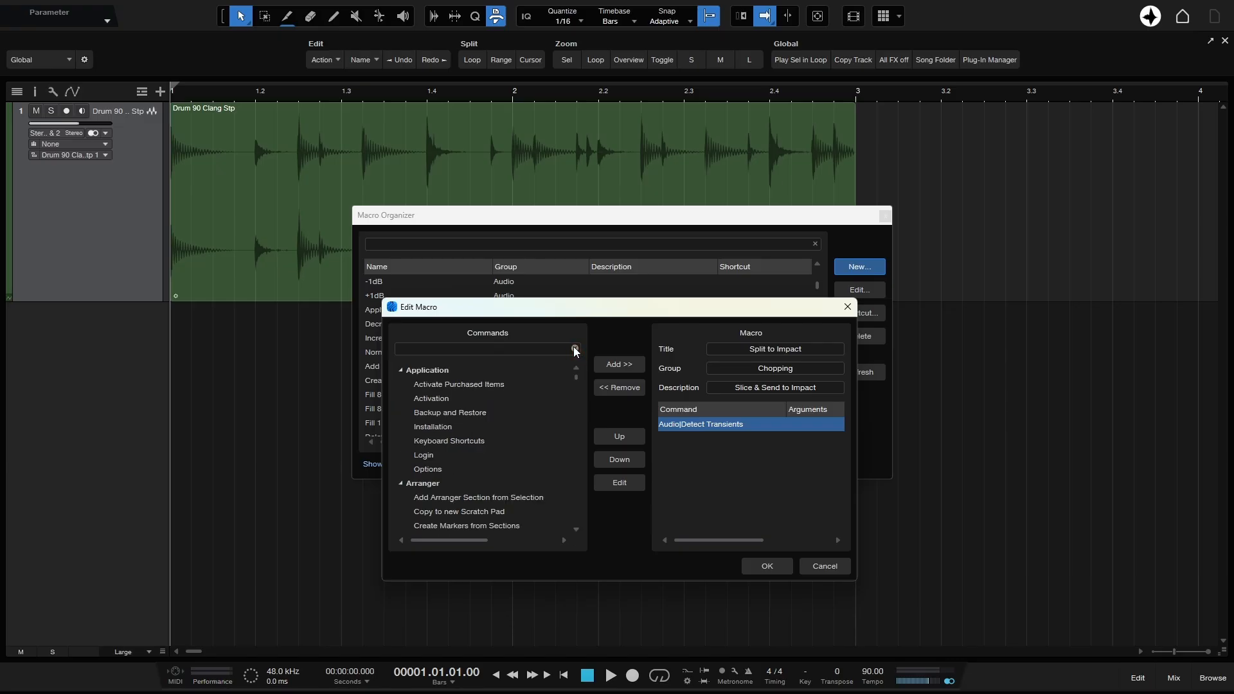
type("split")
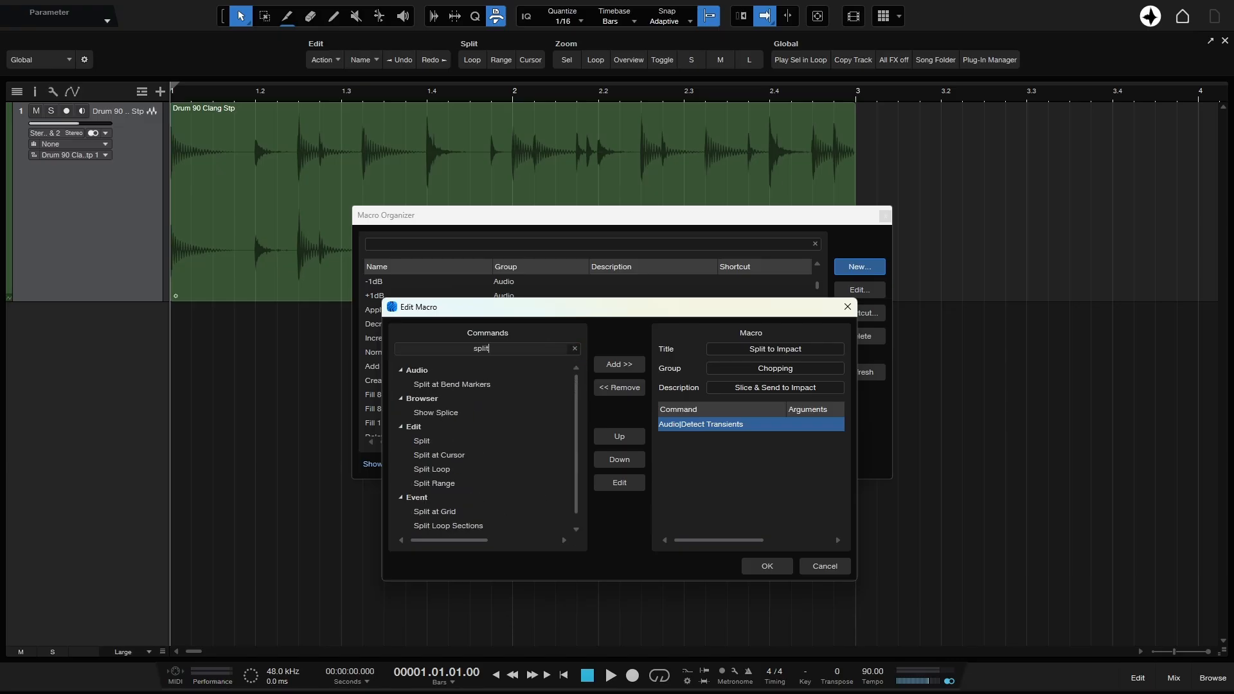
double_click(459, 385)
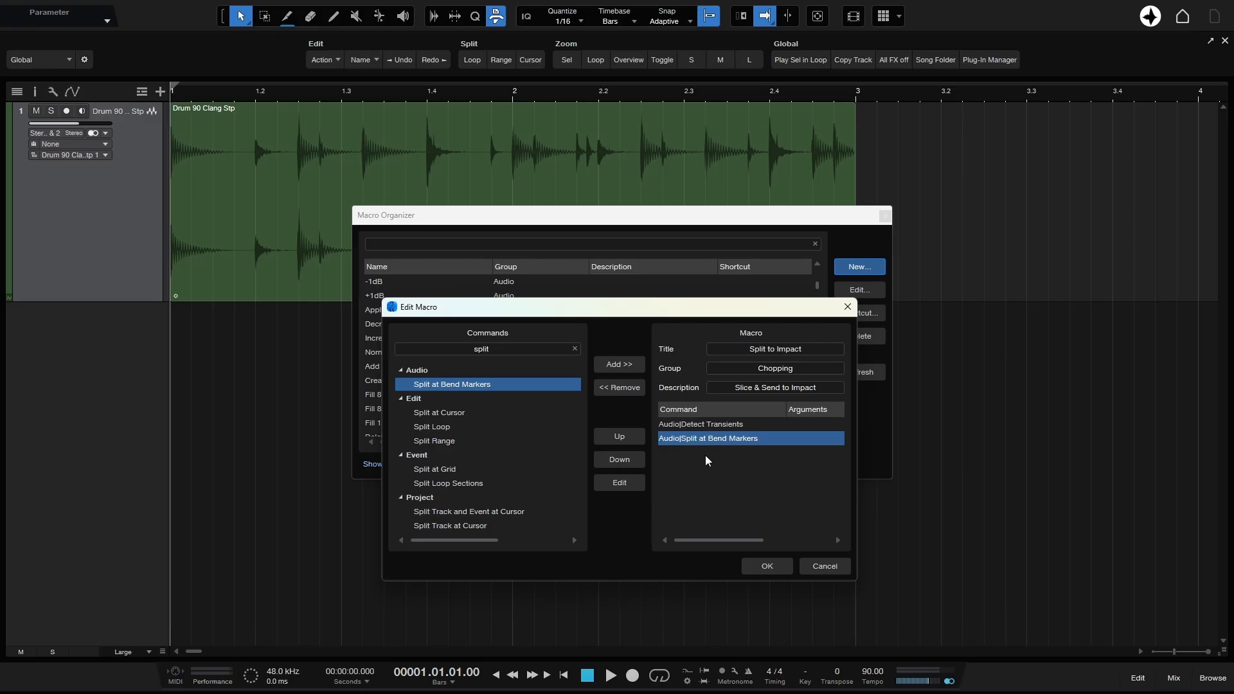
Find the Send To new Impact audio command and add it as the macro's third command.
left_click(574, 349)
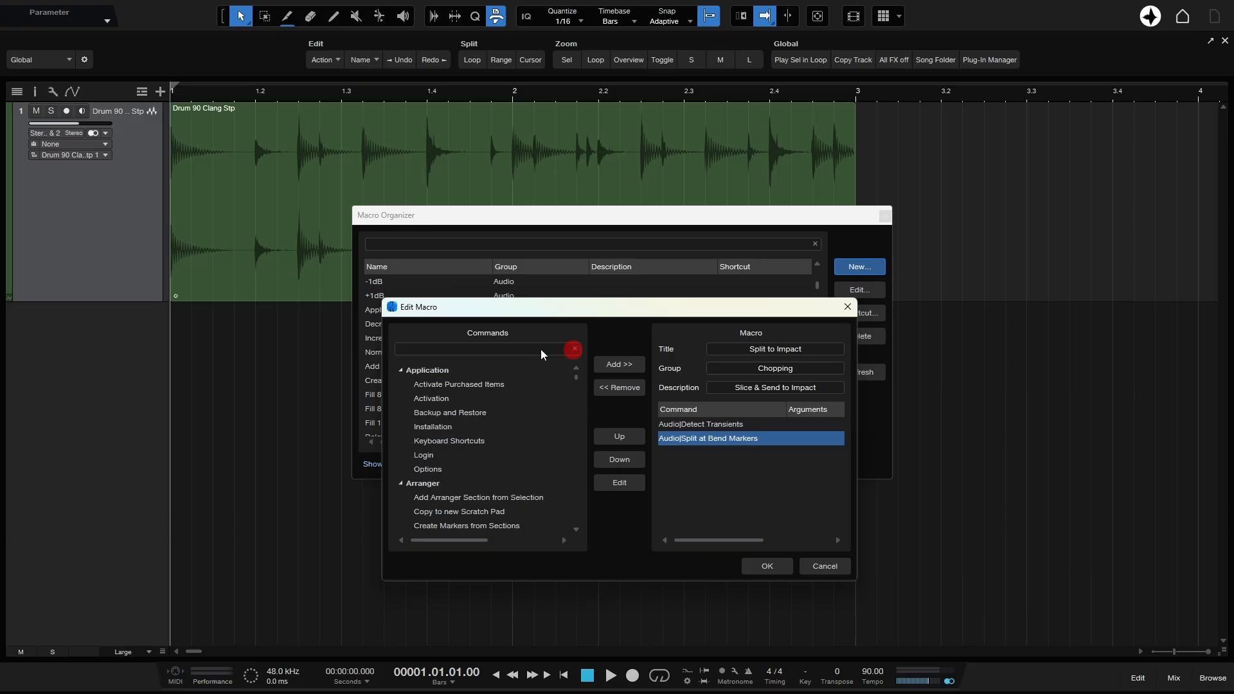
left_click(515, 348)
type("send")
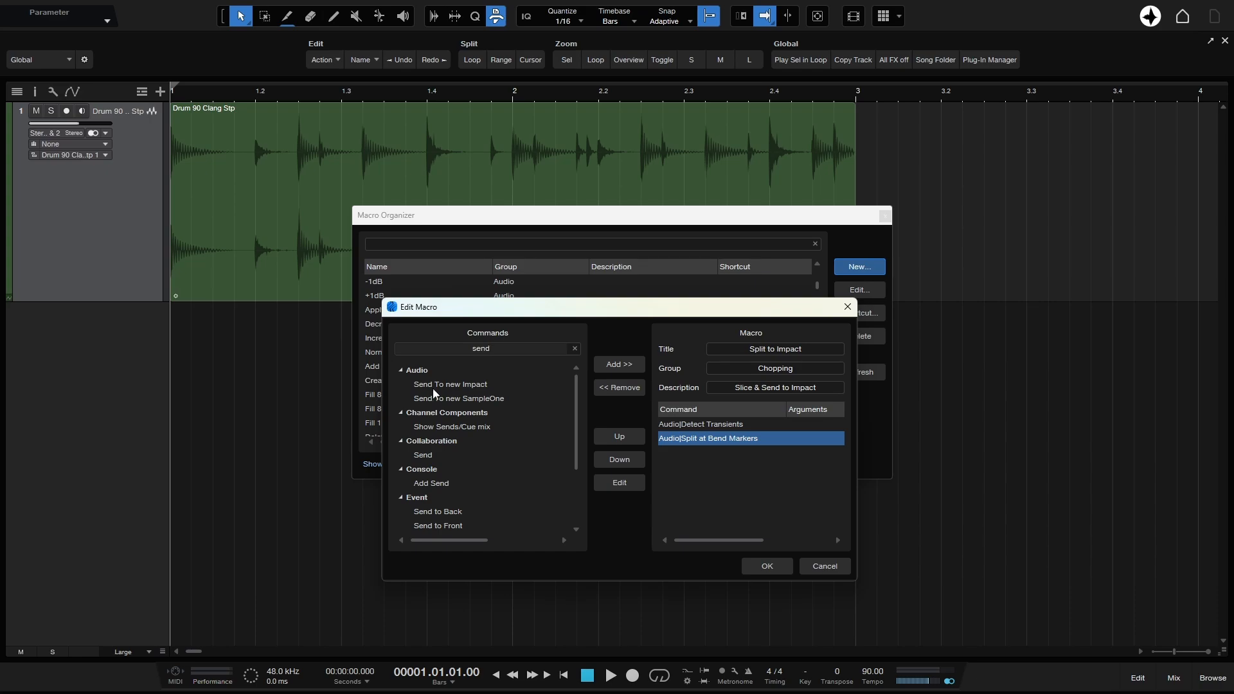
left_click(451, 388)
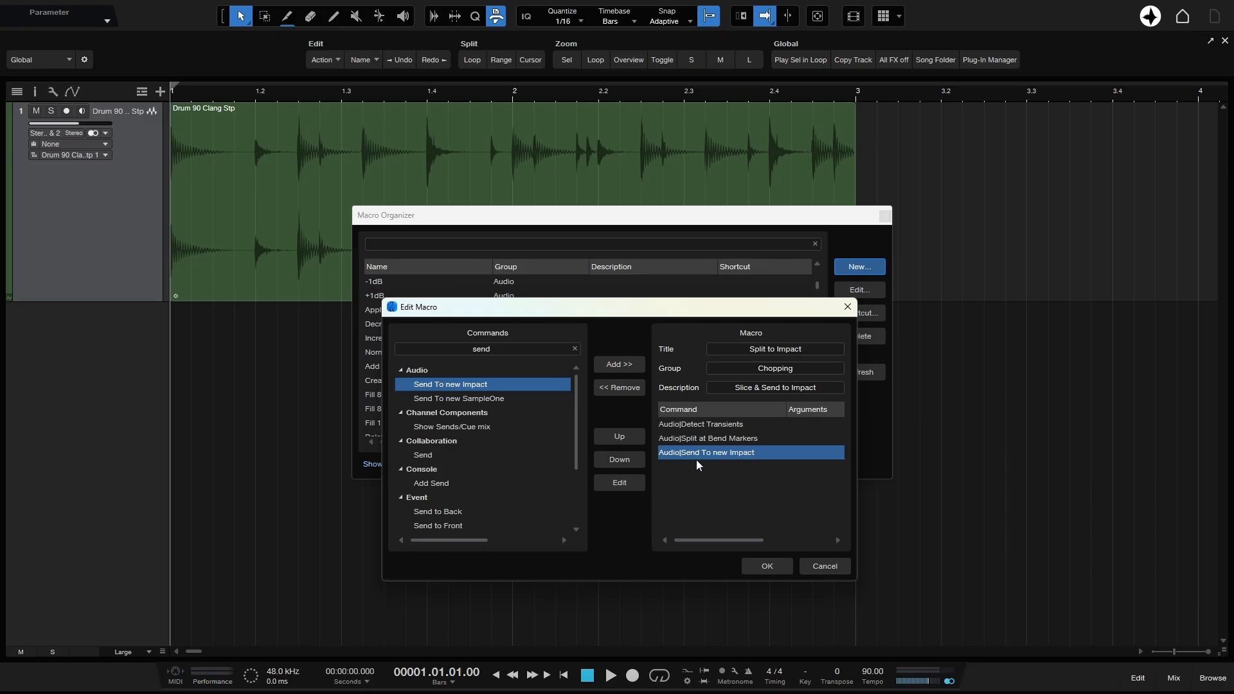
Move the Split at Bend Markers command above Detect Transients and back below it in the macro.
left_click(692, 437)
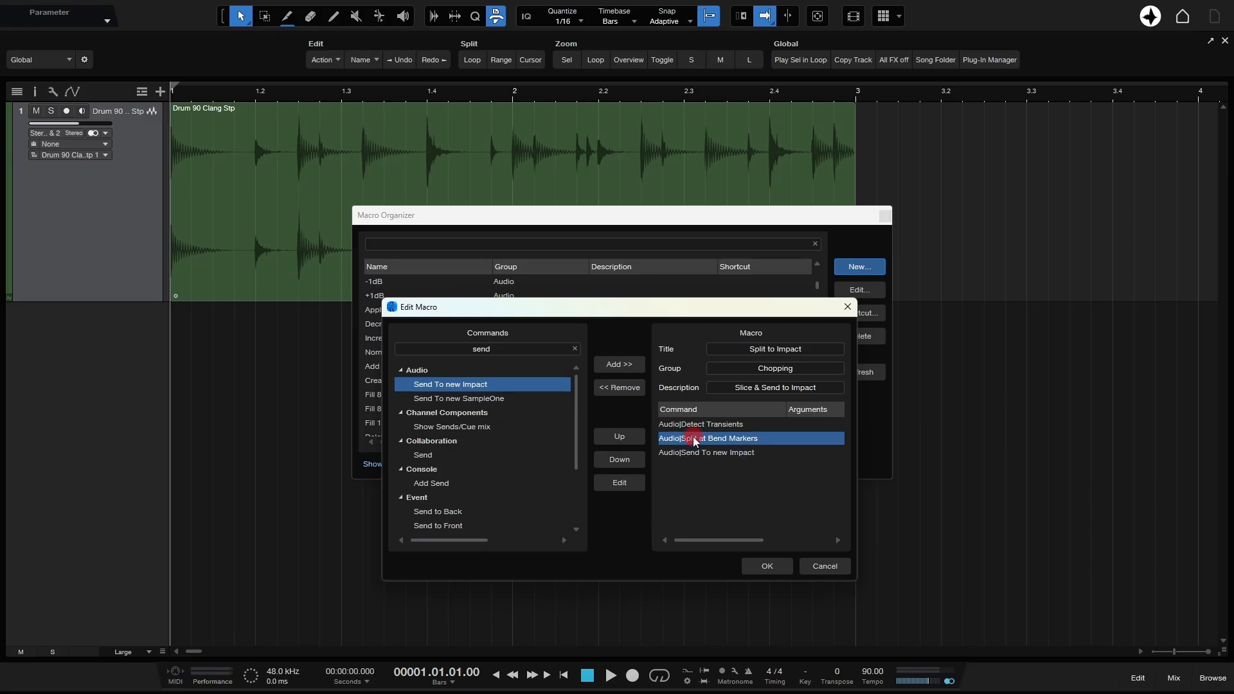
left_click(615, 438)
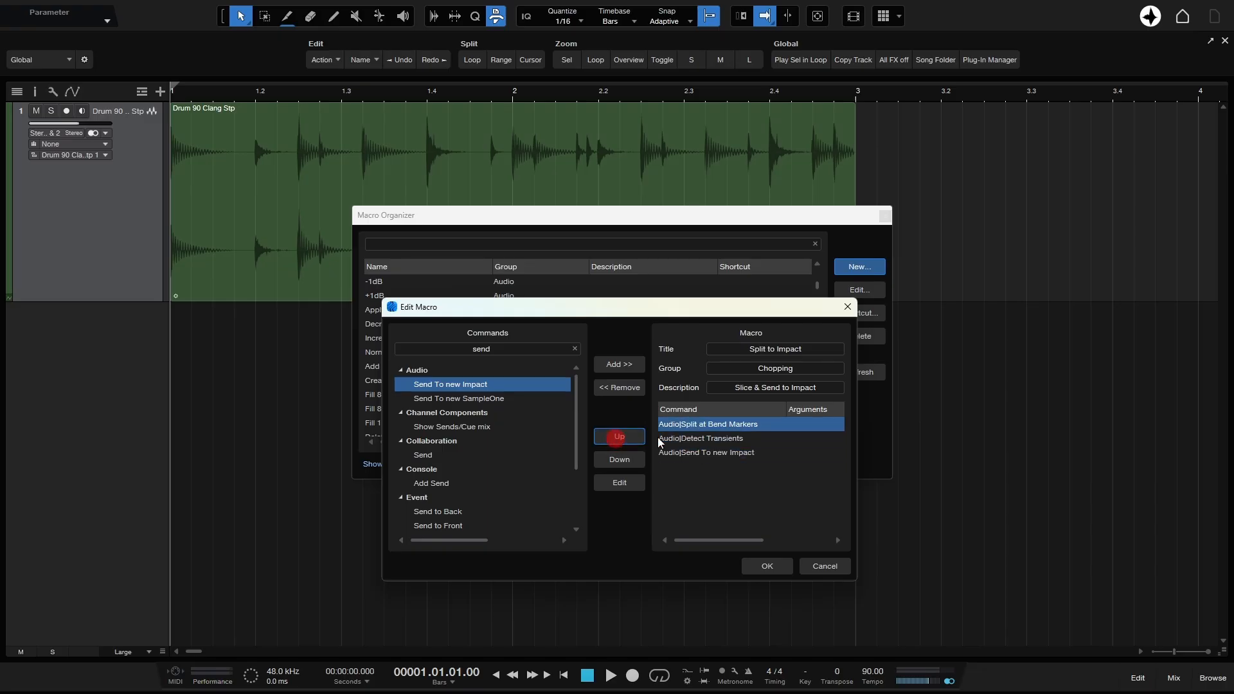
left_click(618, 459)
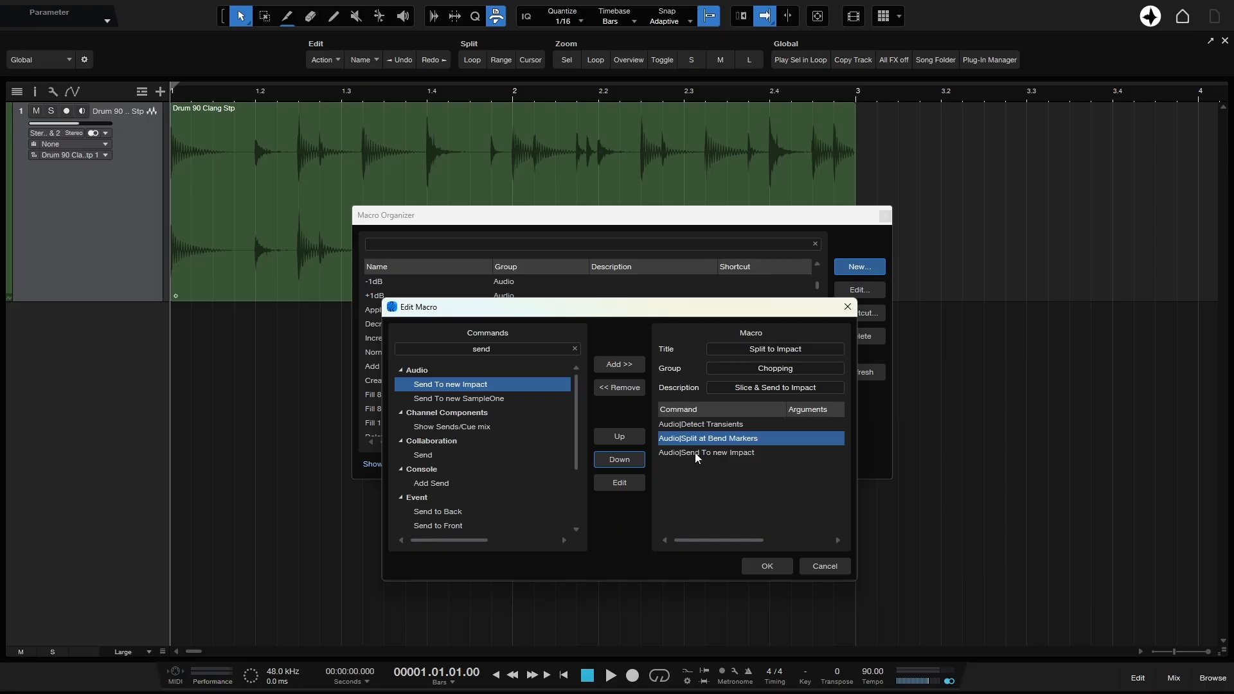
Try to edit the arguments of the Split at Bend Markers command and save the macro.
left_click(617, 484)
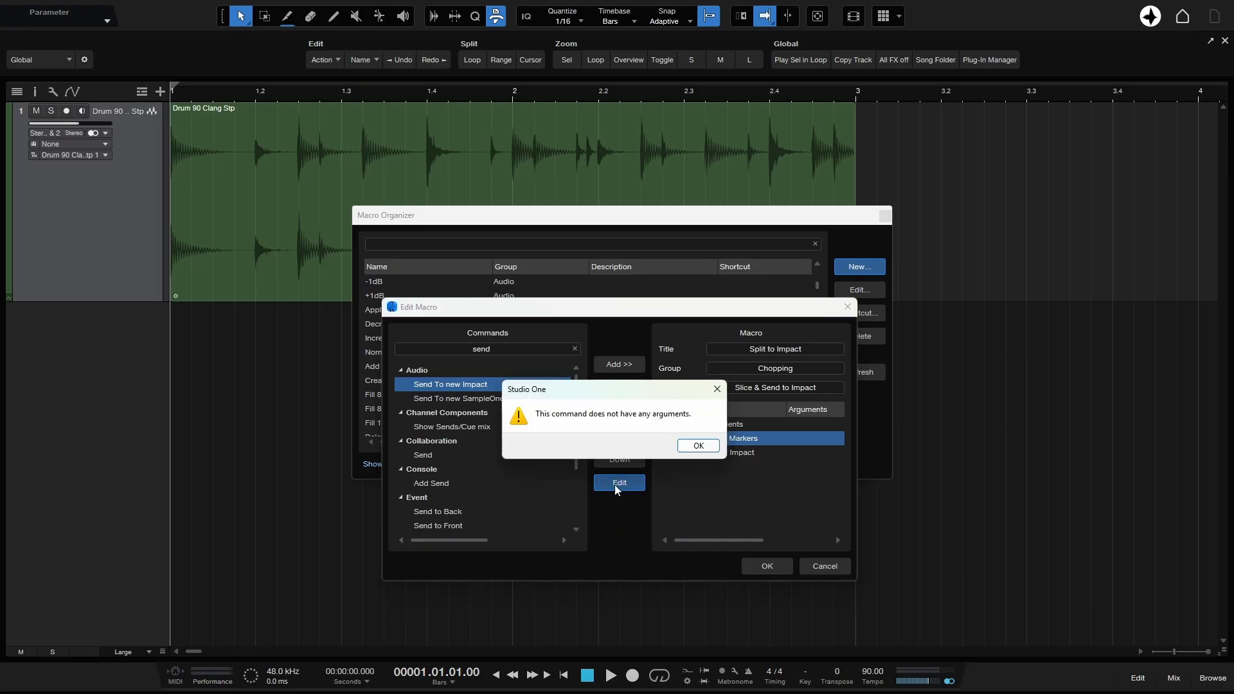
left_click(698, 446)
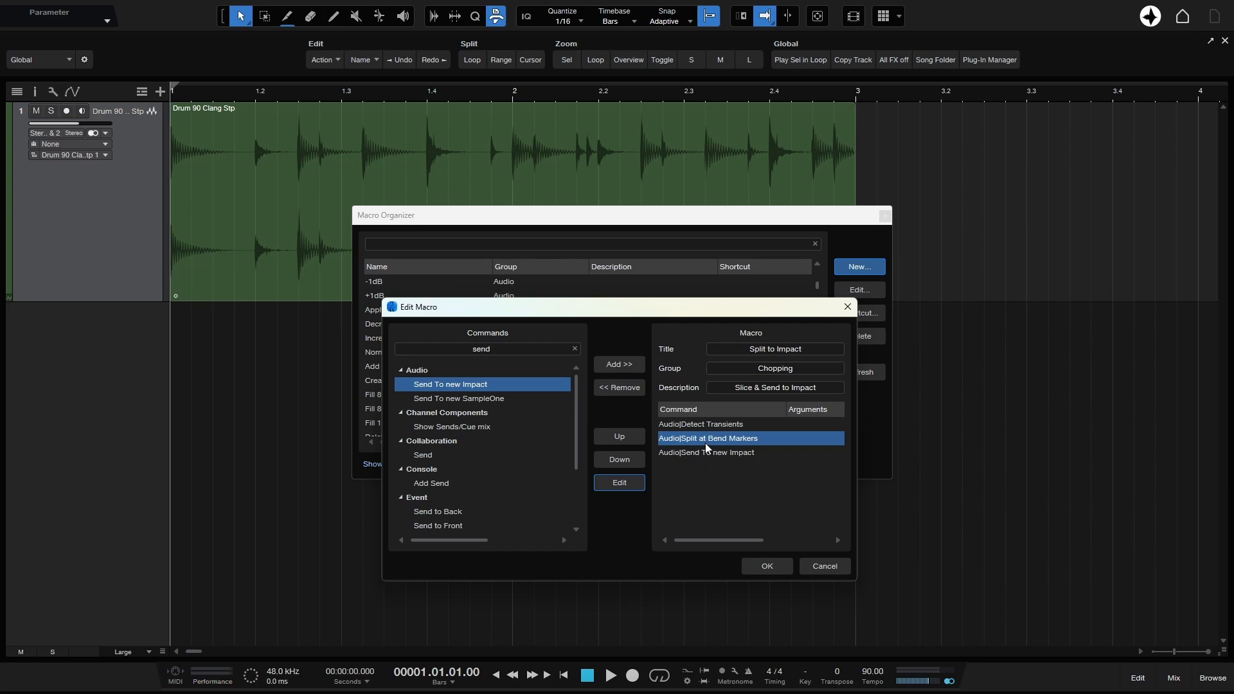
left_click(766, 565)
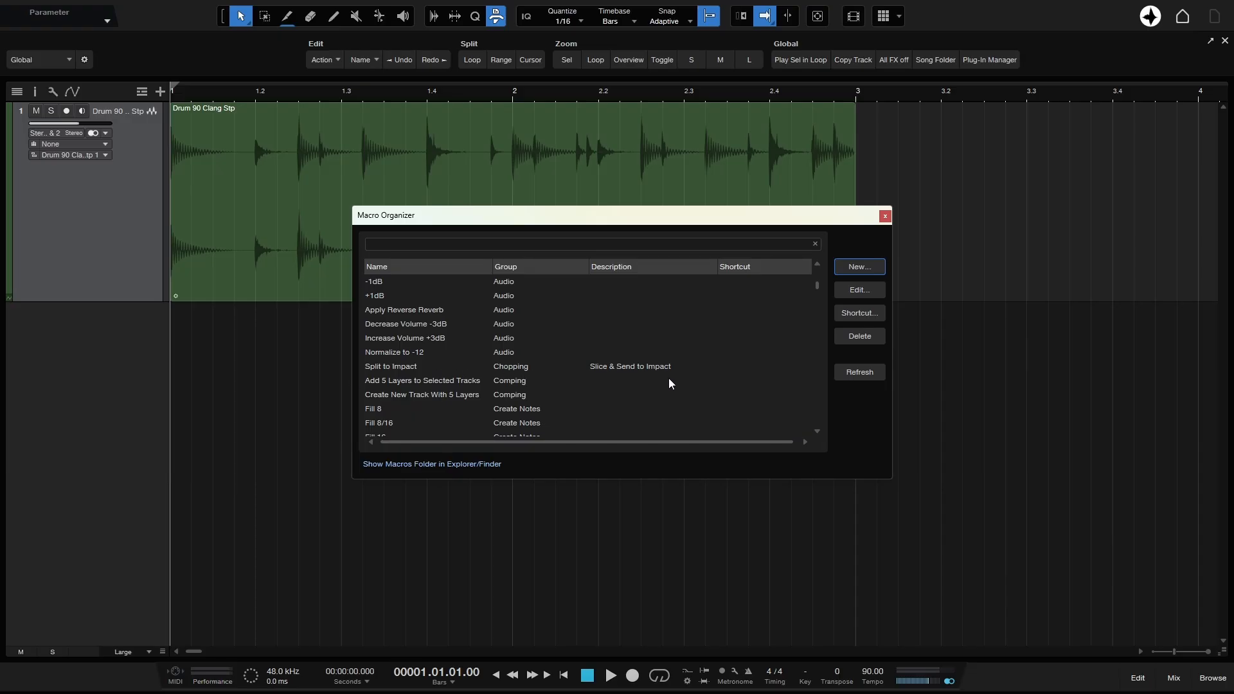
Search the Macro Organizer for "split" and clear the search.
scroll(668, 384, "up", 7)
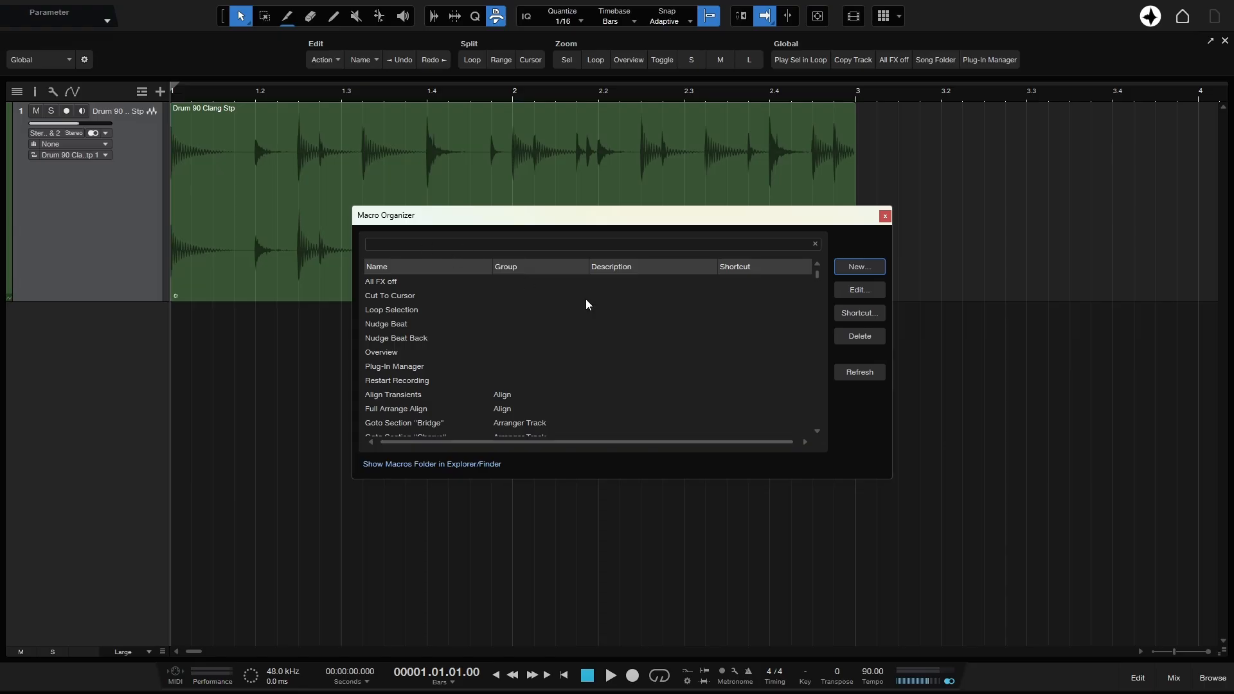
left_click(529, 243)
type("s")
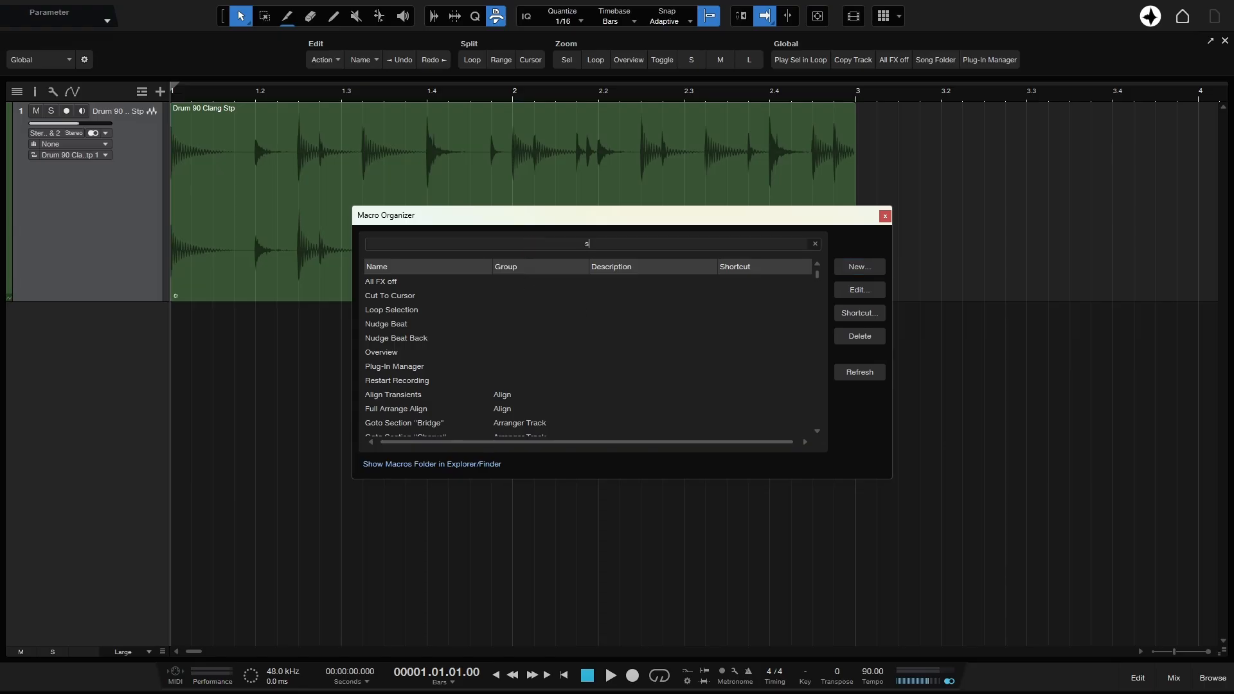
type("plit")
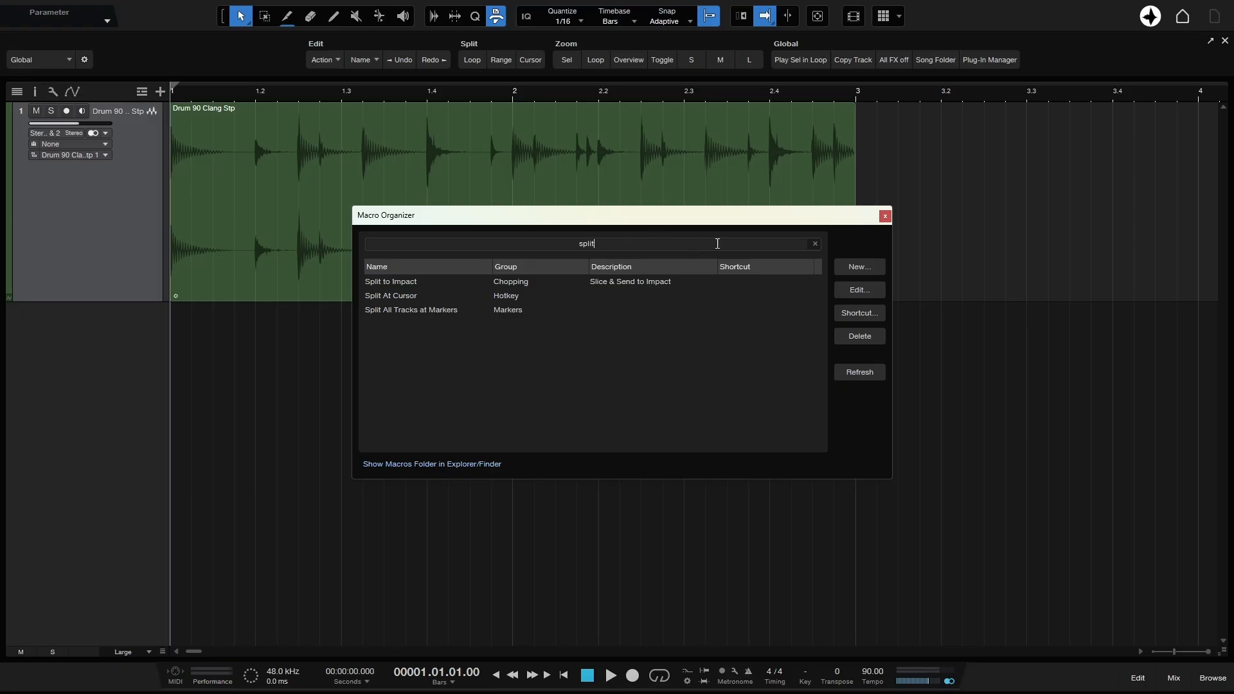
left_click(816, 243)
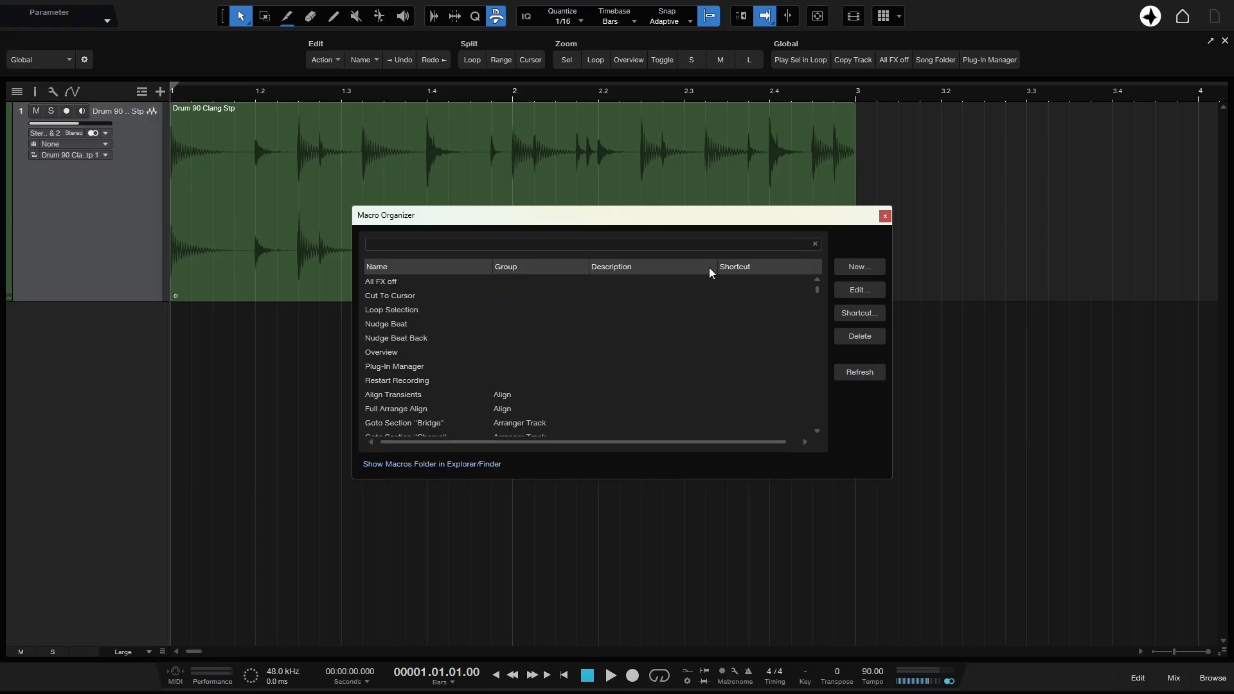
Filter the macro list by "chop" to find the new macro through its group name.
key("a")
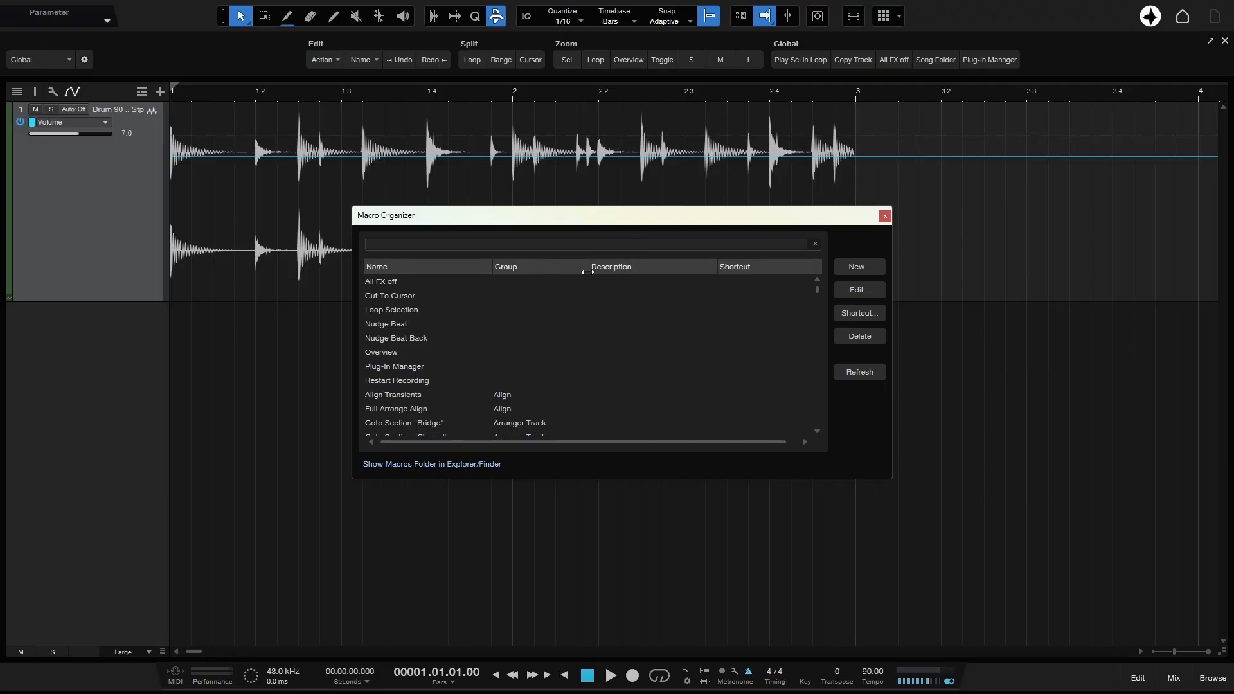
key("a")
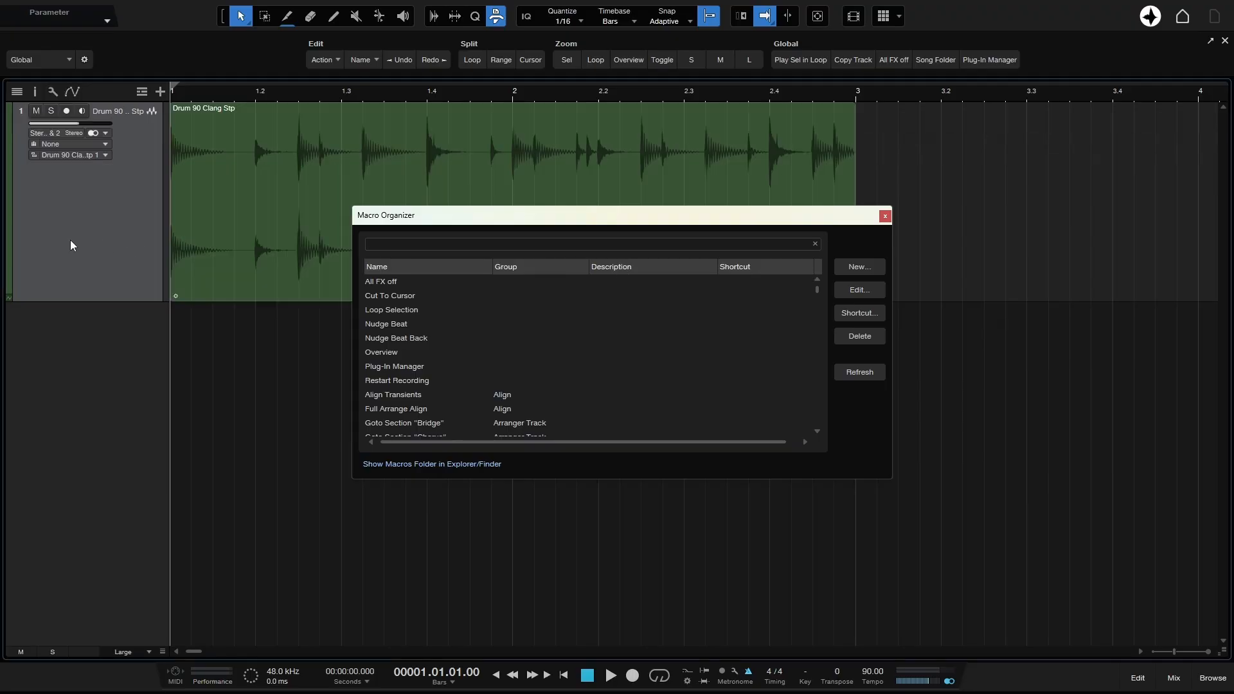
left_click(600, 244)
type("ch")
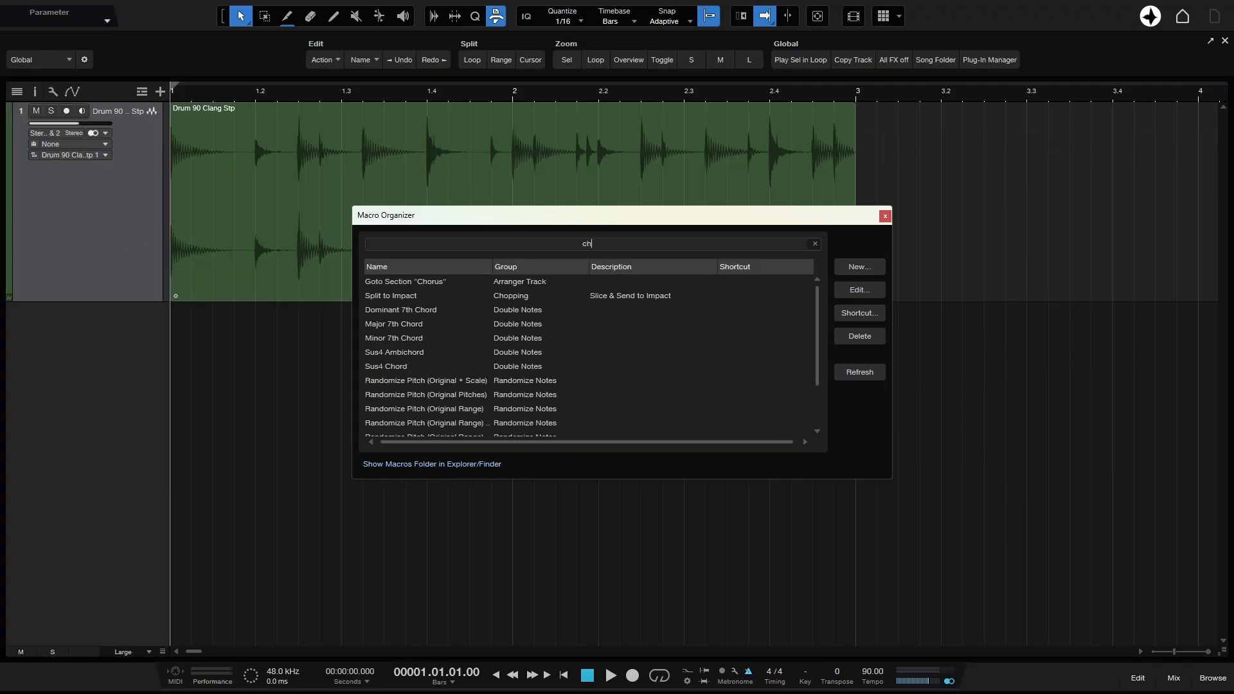
type("op")
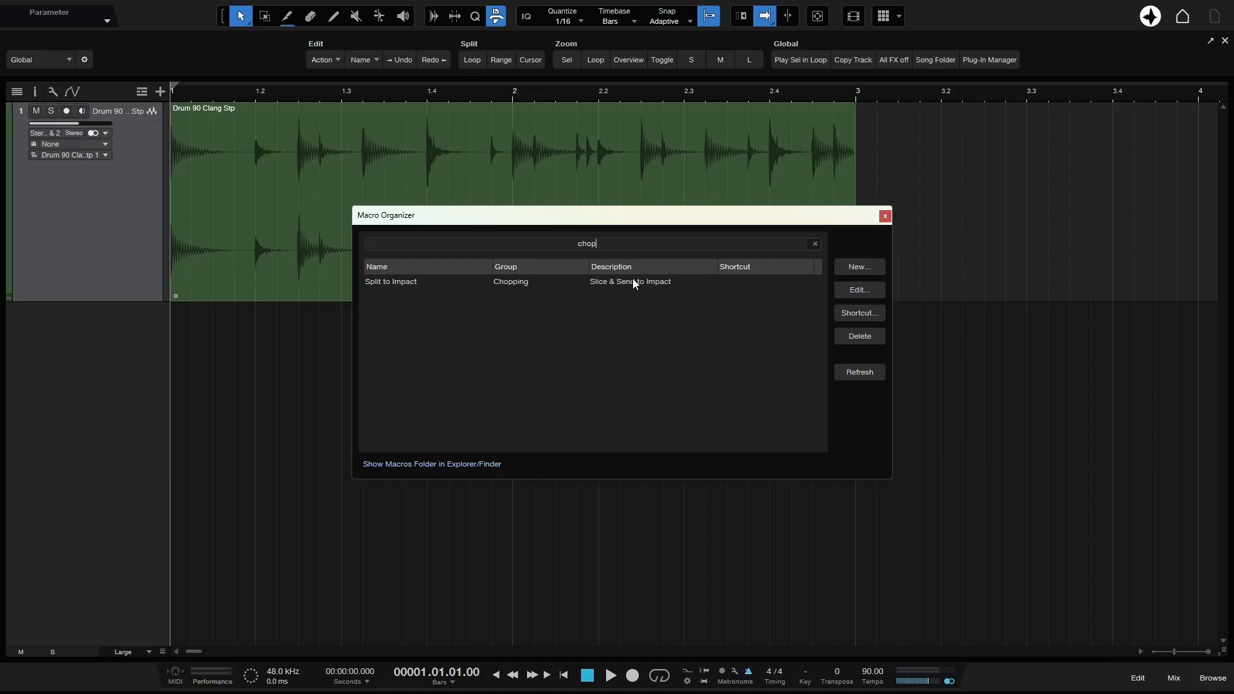
Assign the keyboard shortcut Shift+Y to the Split to Impact macro and close the Macro Organizer.
left_click(592, 283)
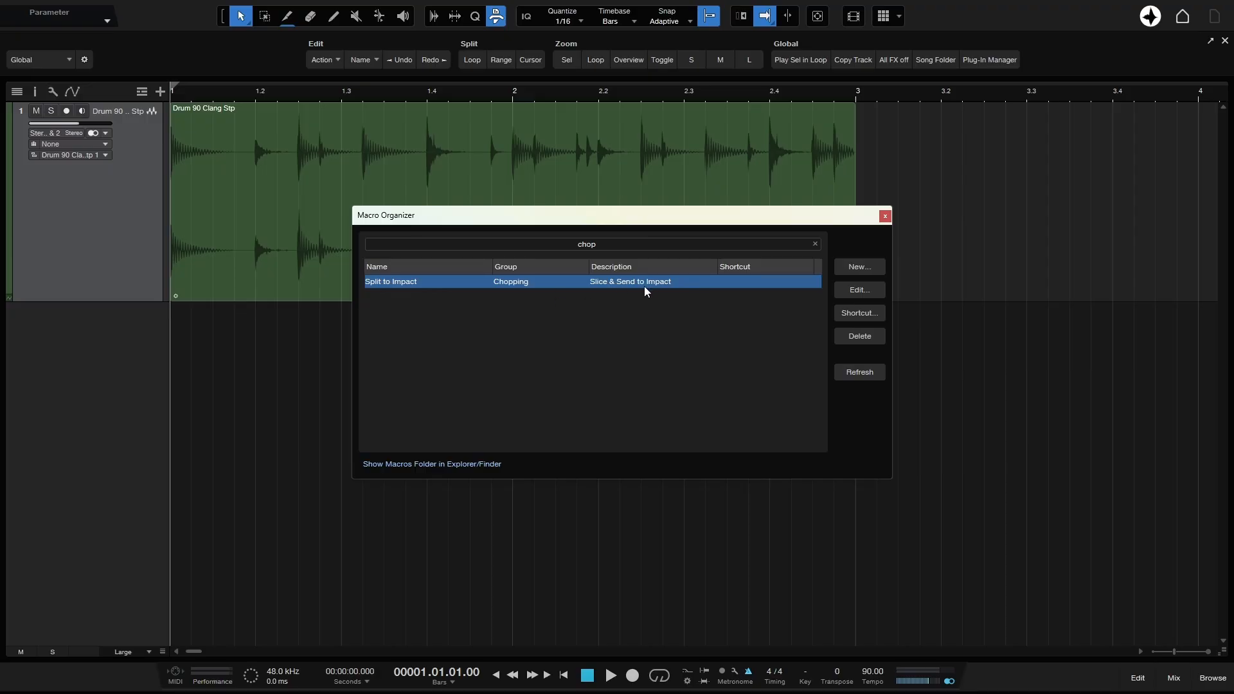
left_click(847, 315)
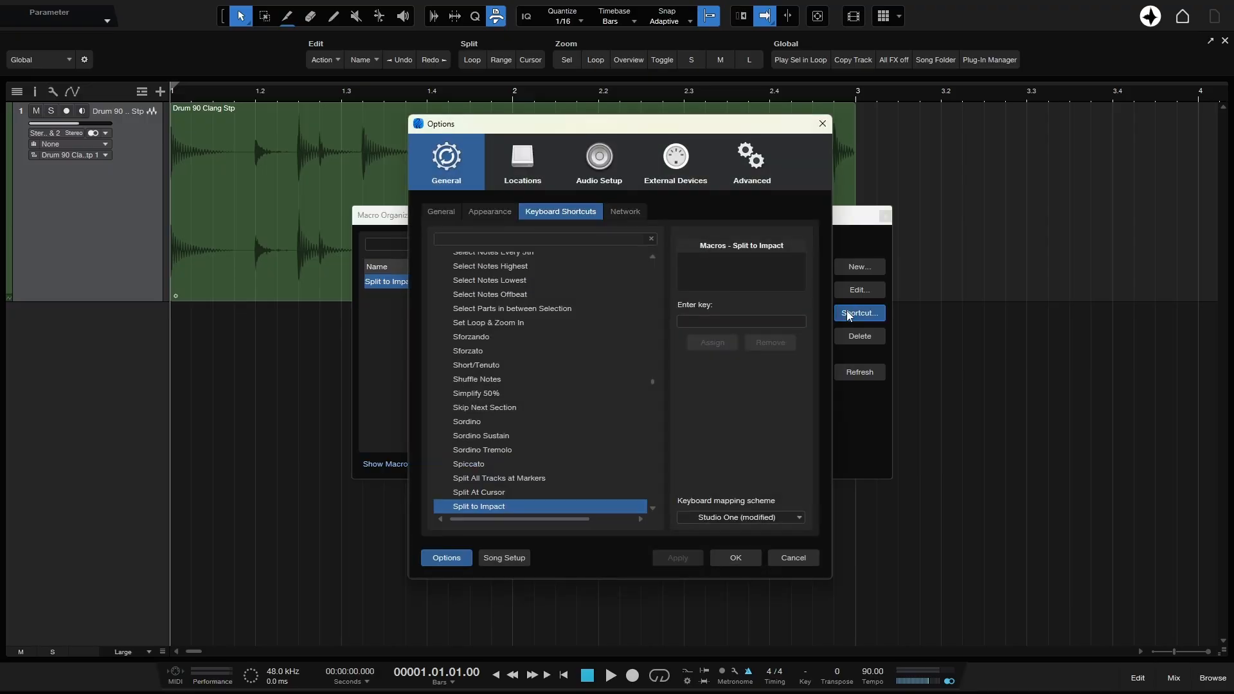
left_click(745, 322)
key("shift+b")
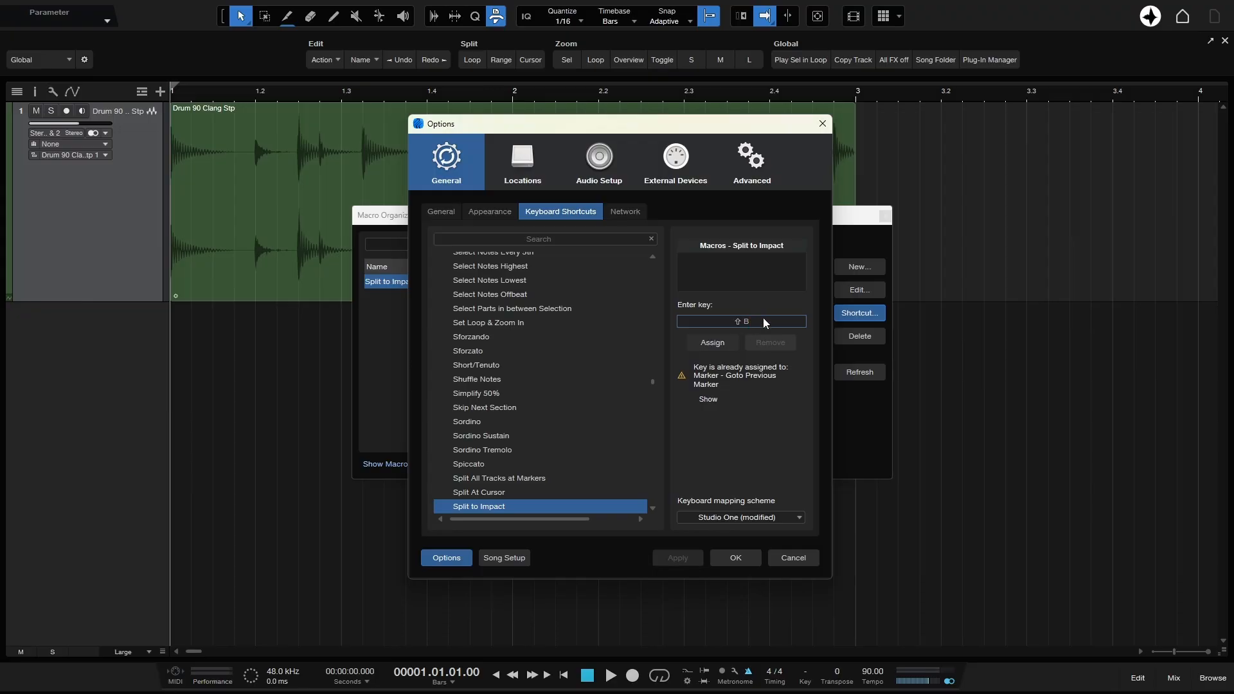
key("shift+y")
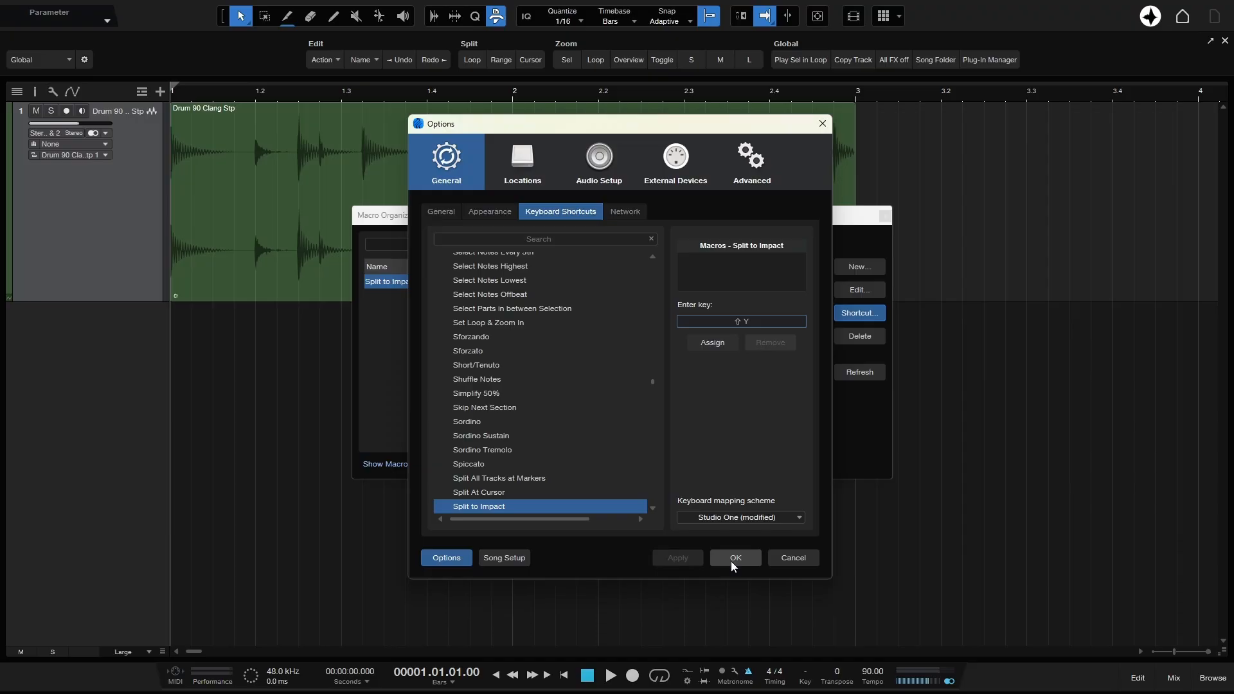
left_click(709, 343)
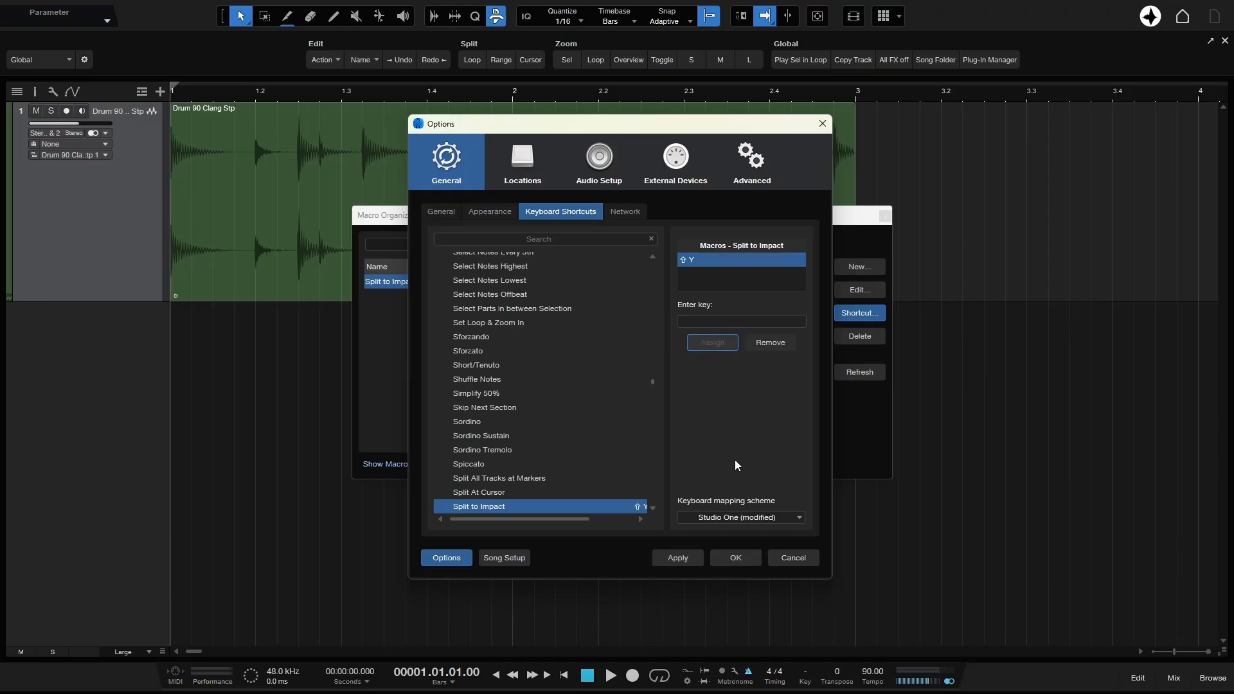
left_click(736, 558)
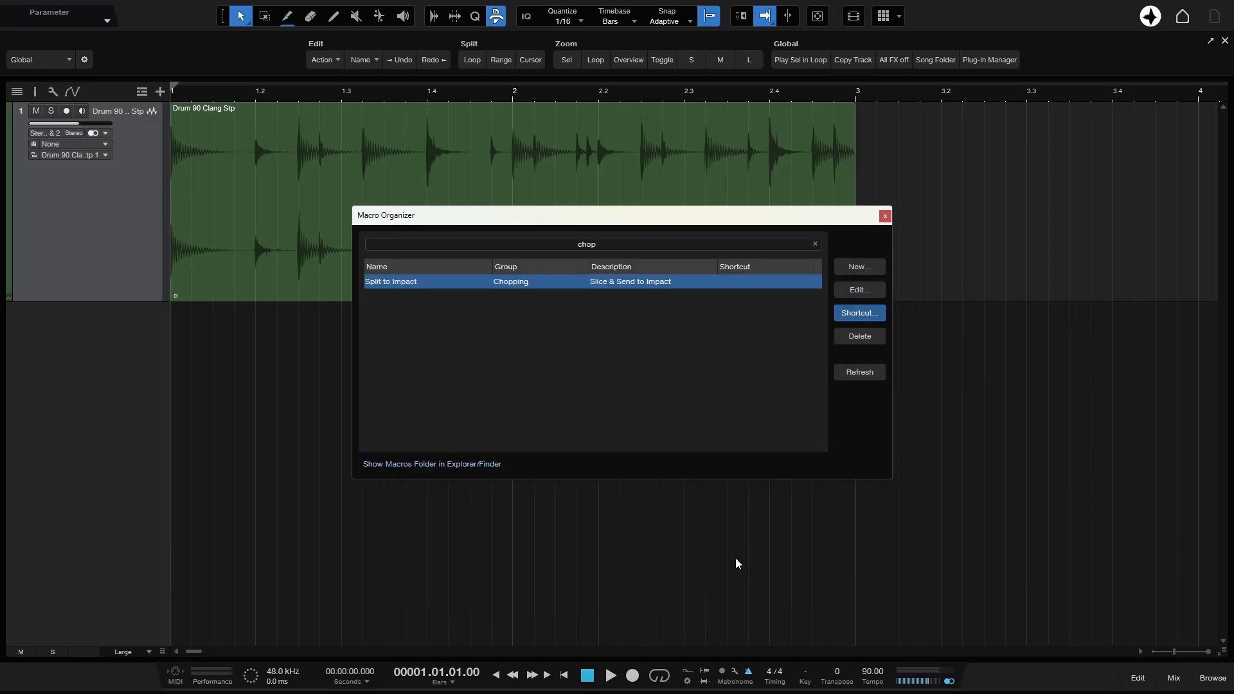
left_click(885, 217)
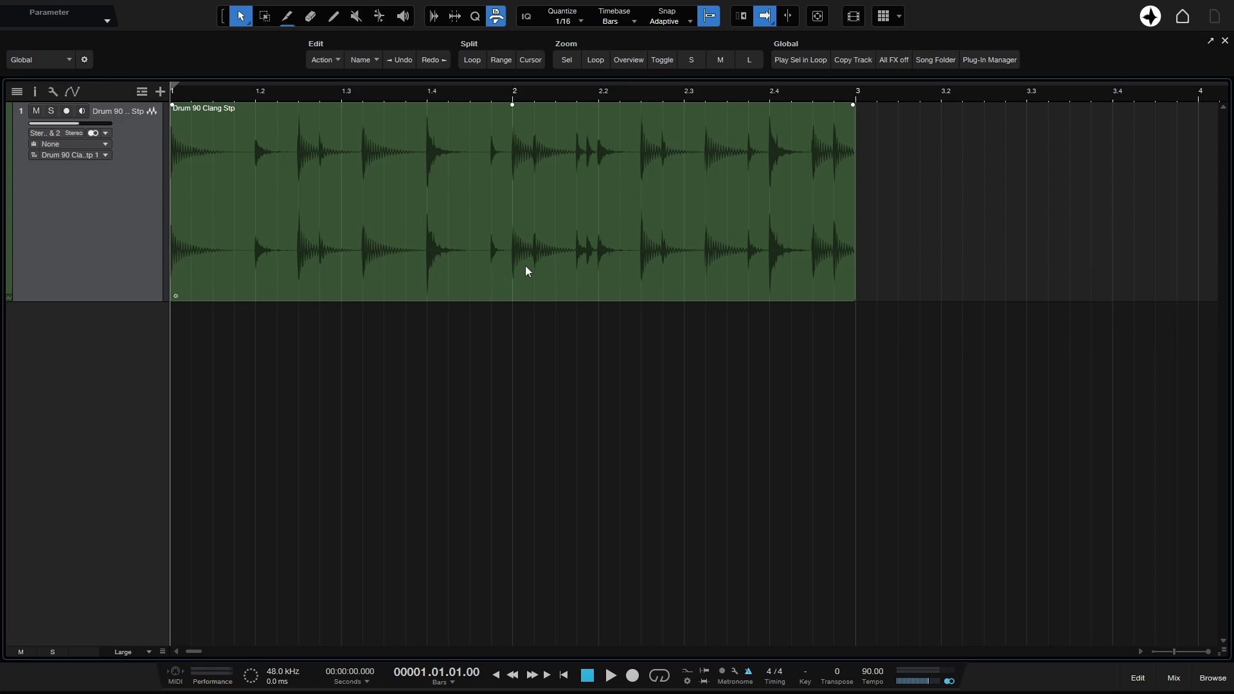
Test the Split to Impact macro on the Drum 90 Clang Stp loop and undo its changes.
left_click(493, 278)
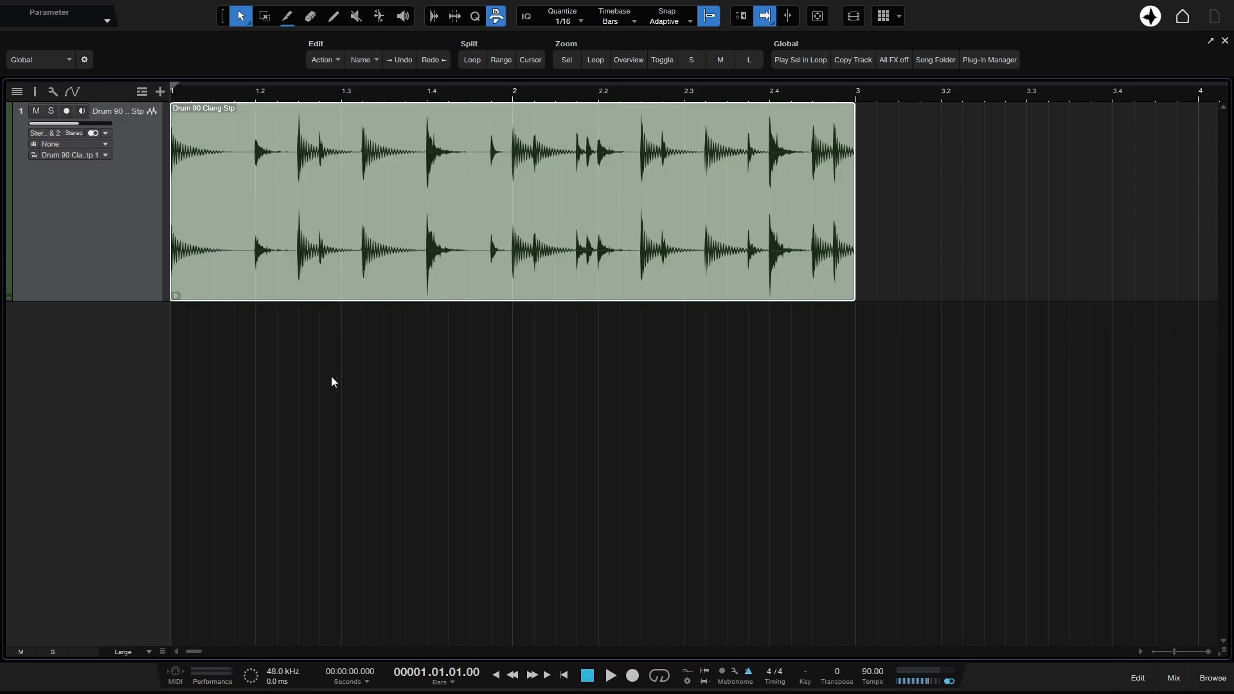
key("shift+i")
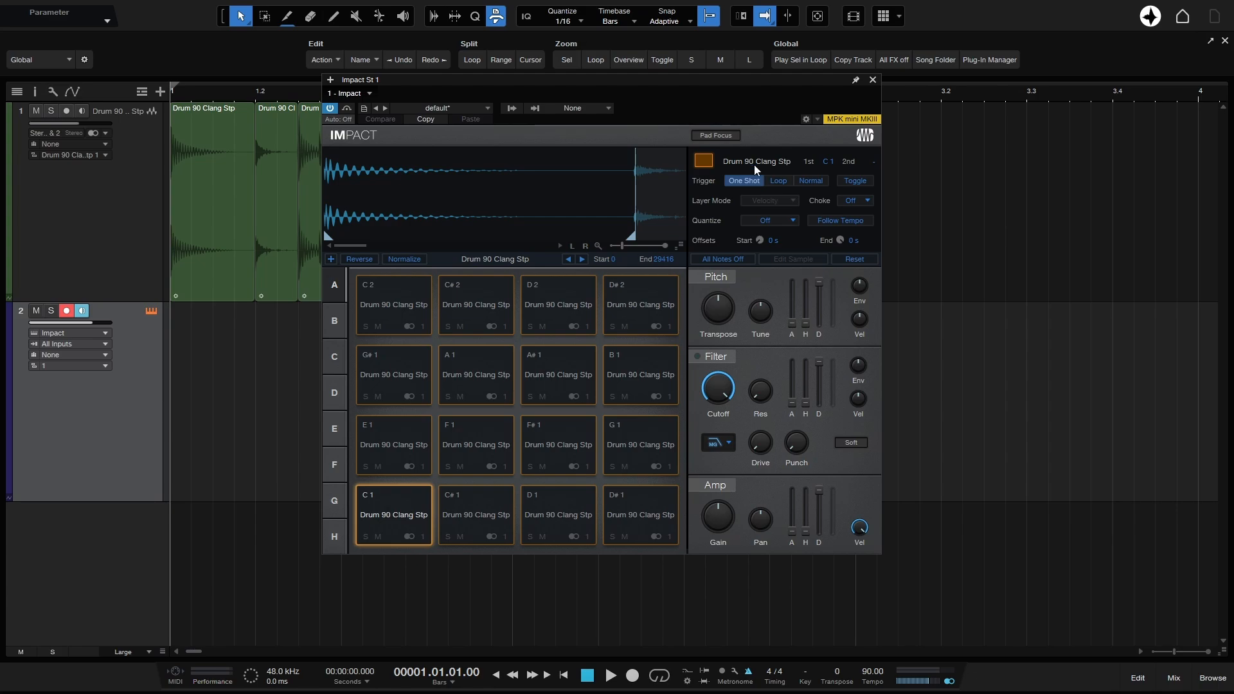
left_click(872, 80)
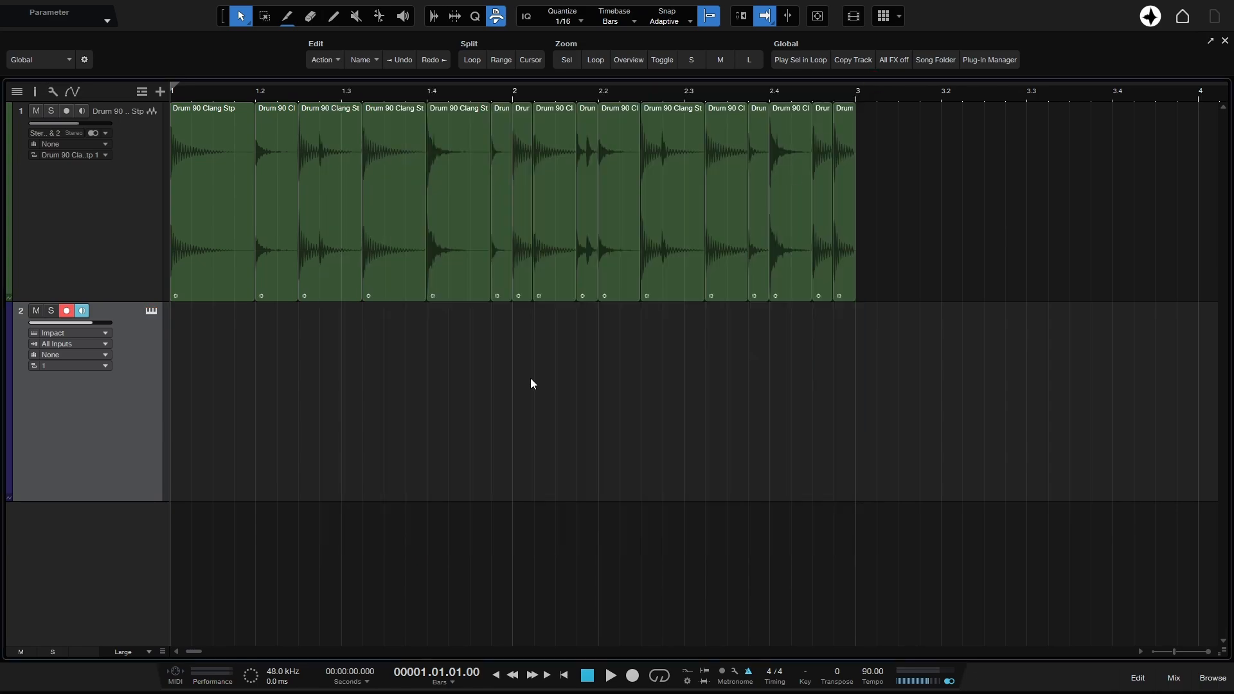
key("ctrl+z")
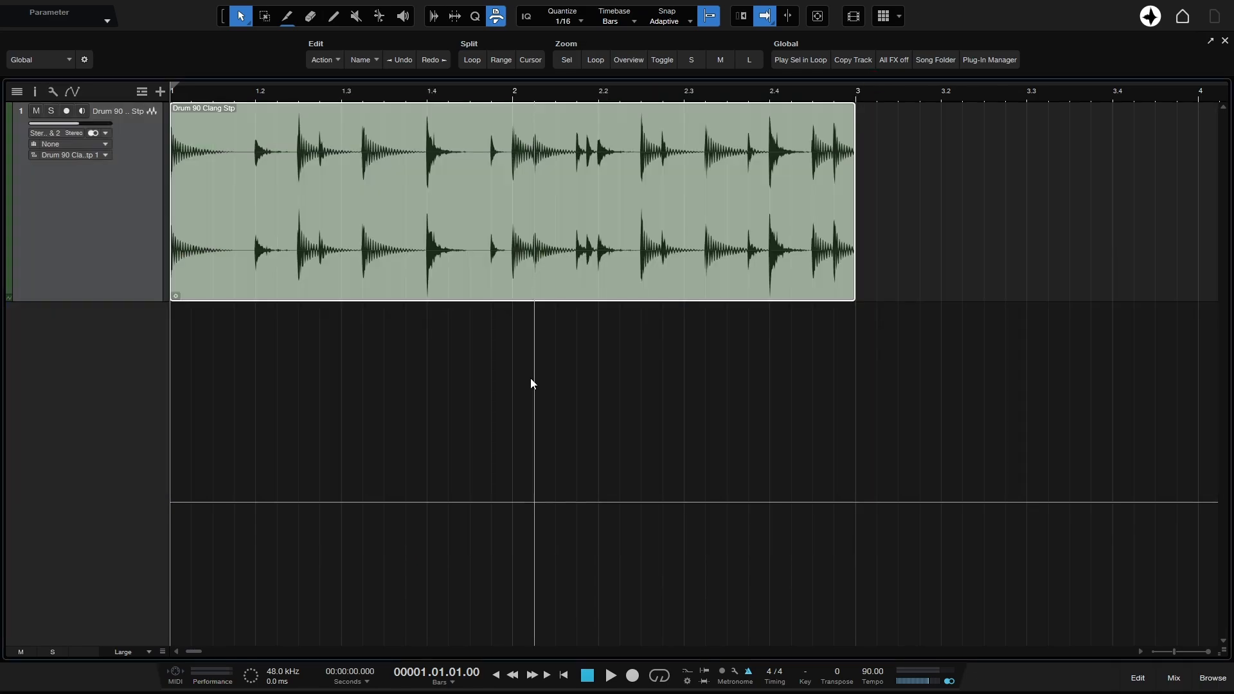
left_click(976, 252)
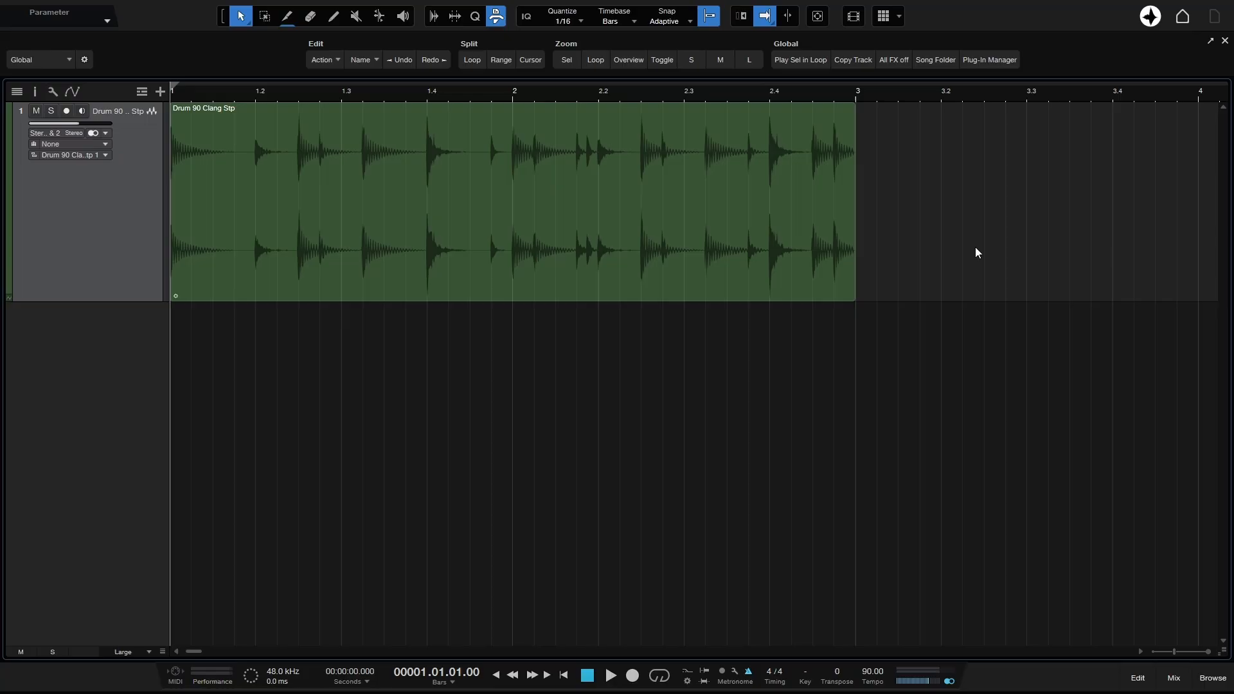
Add a new page to the macro toolbar.
left_click(500, 16)
left_click(84, 60)
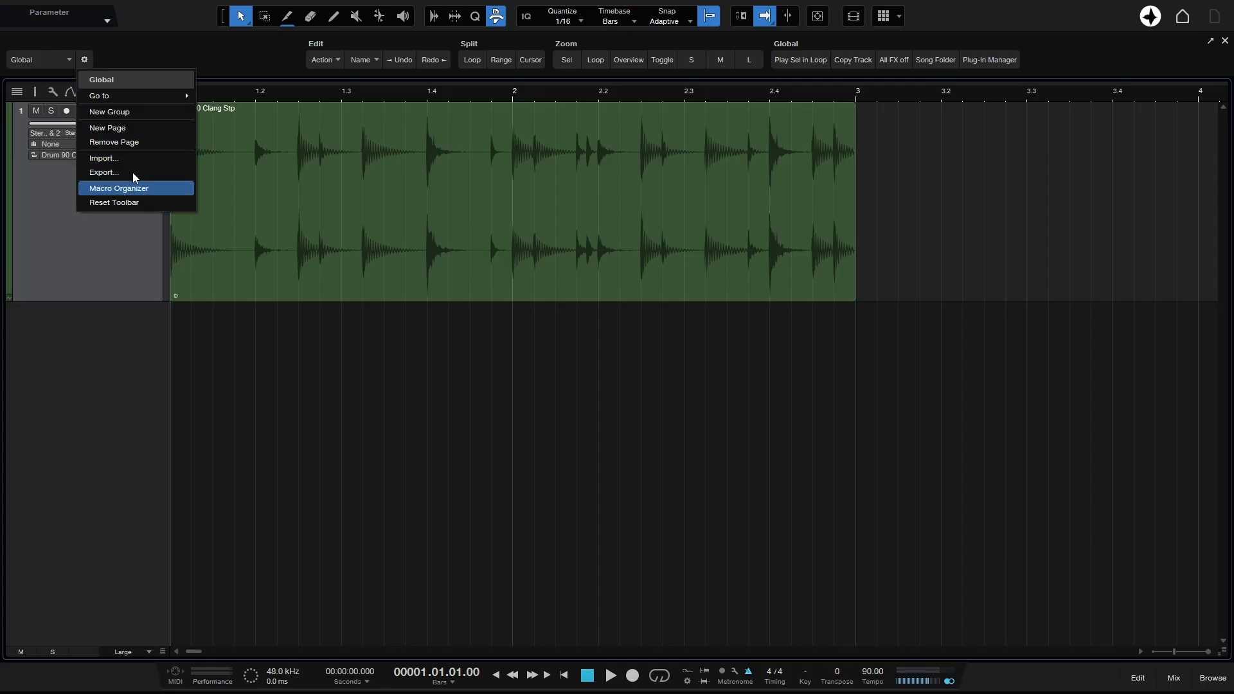
left_click(133, 127)
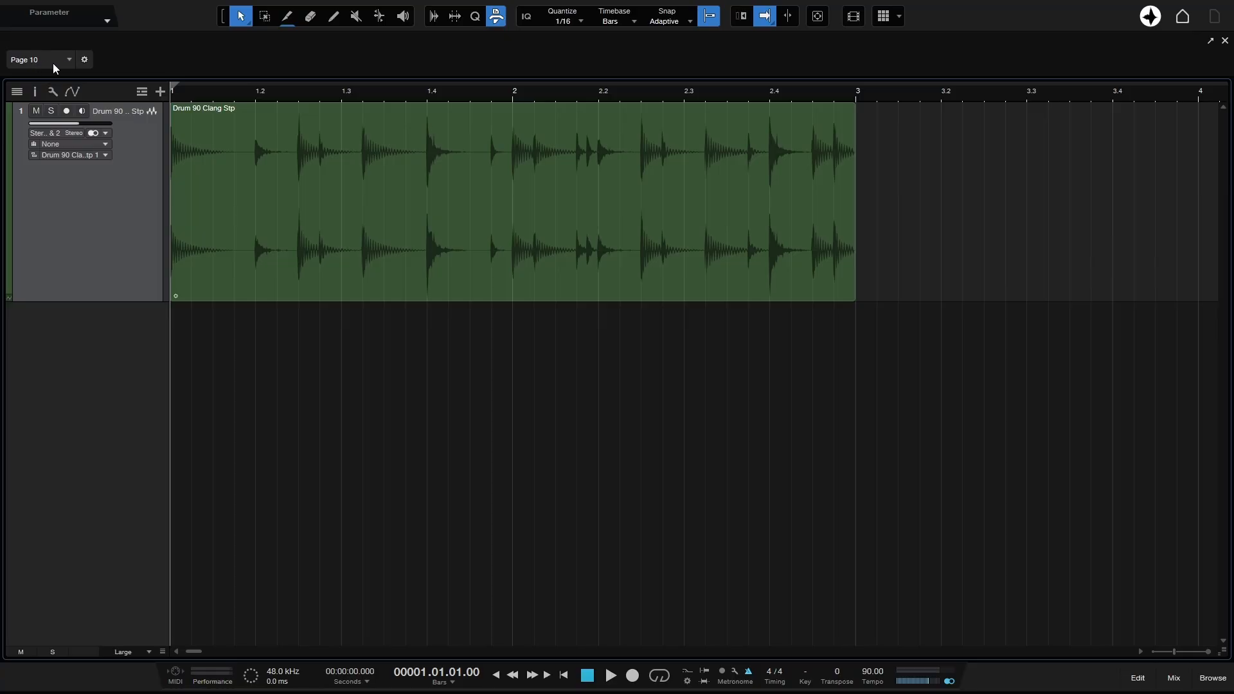
Rename the new macro toolbar page as "Slicing".
left_click(84, 60)
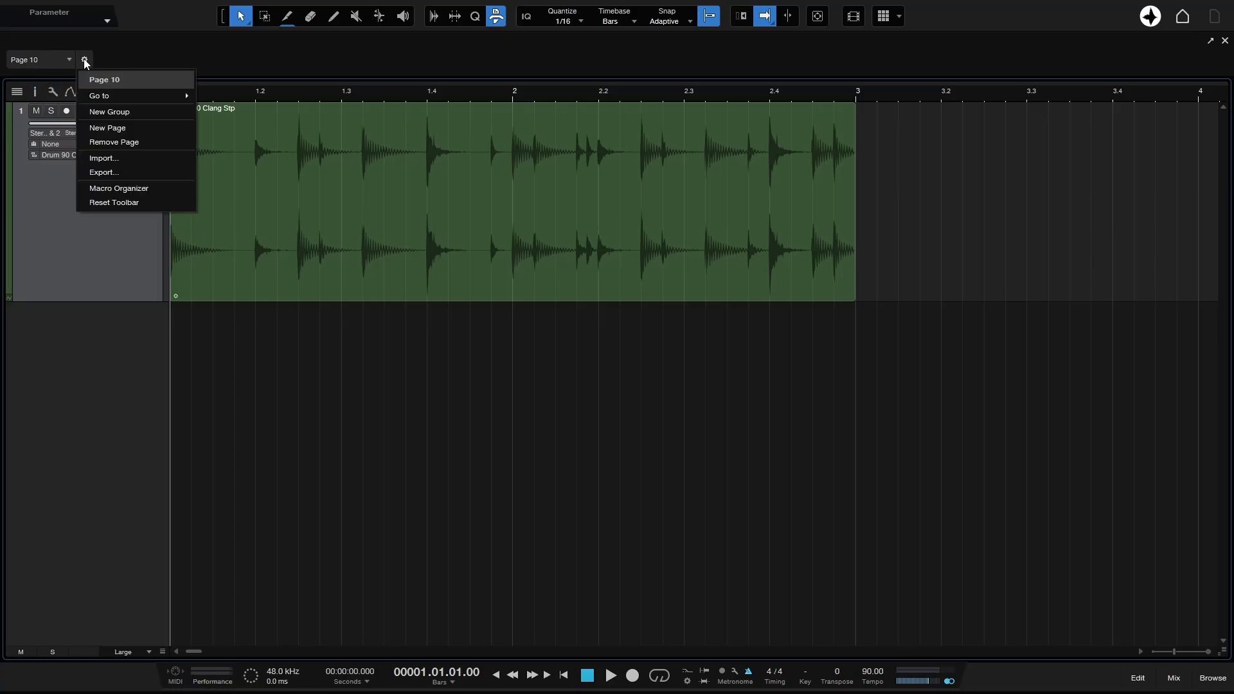
left_click(120, 81)
type("Chop")
key("BackSpace")
key("BackSpace")
key("BackSpace")
key("BackSpace")
type("Sticing")
key("Return")
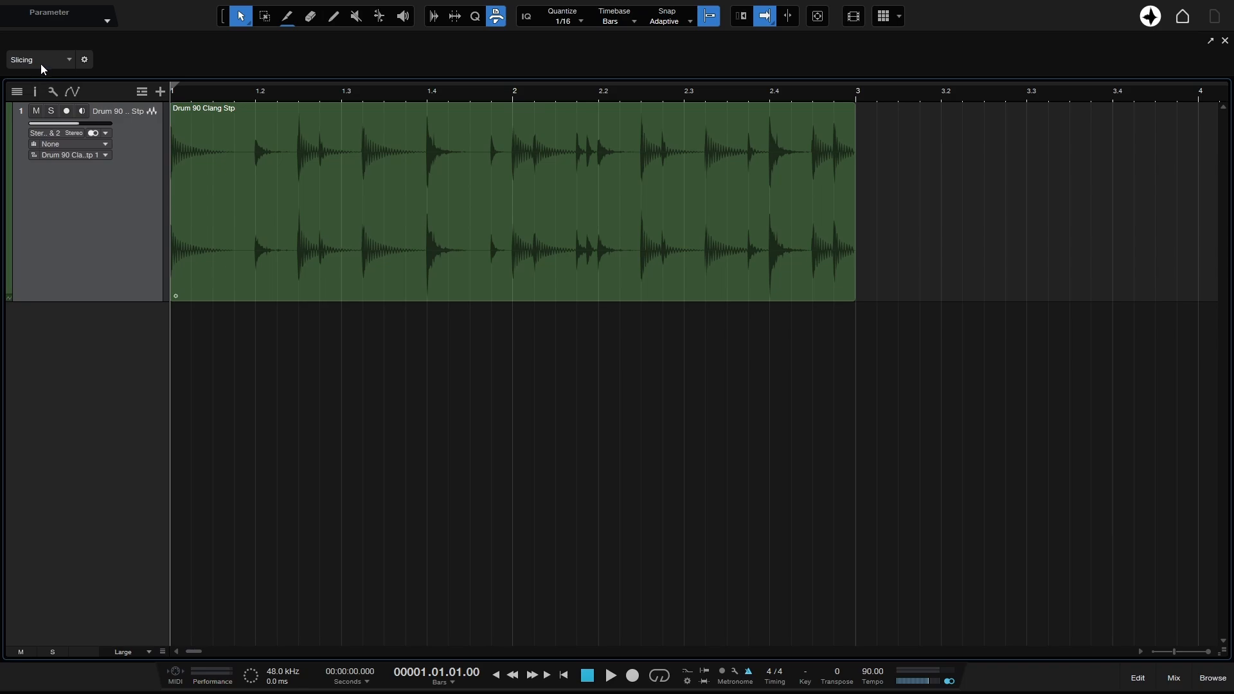
Add a new group to the Slicing page and name it "Chopping".
right_click(232, 59)
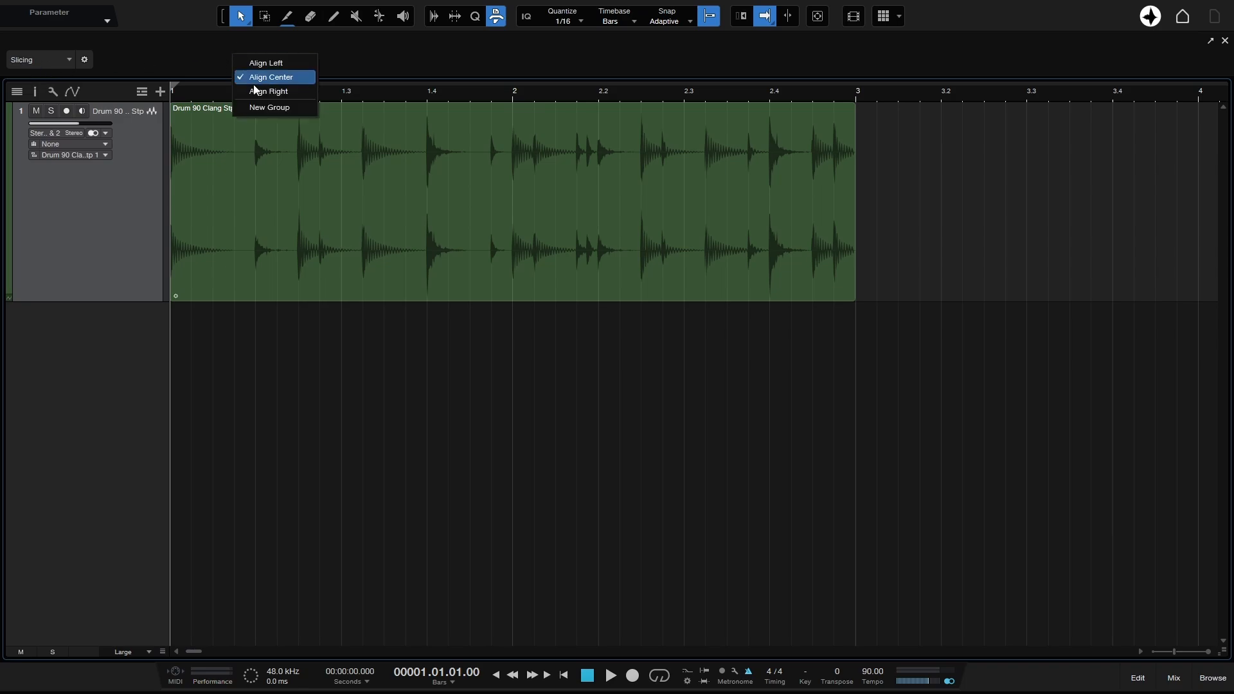
left_click(262, 108)
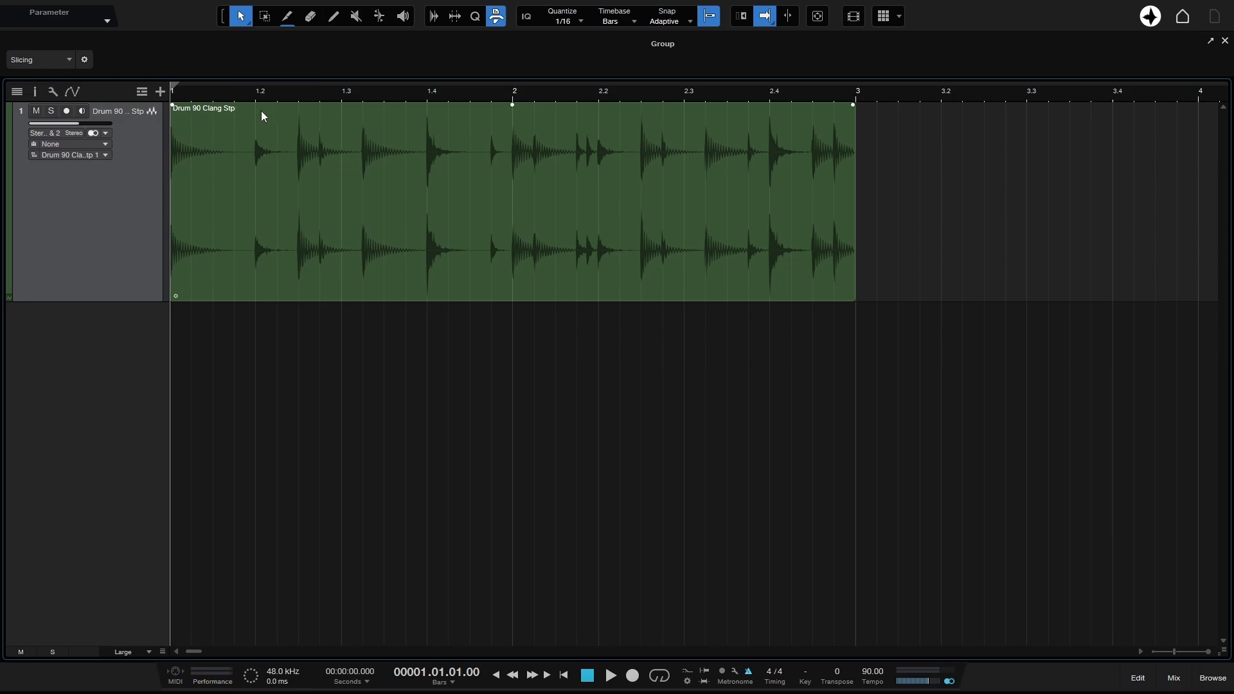
right_click(664, 50)
left_click(673, 81)
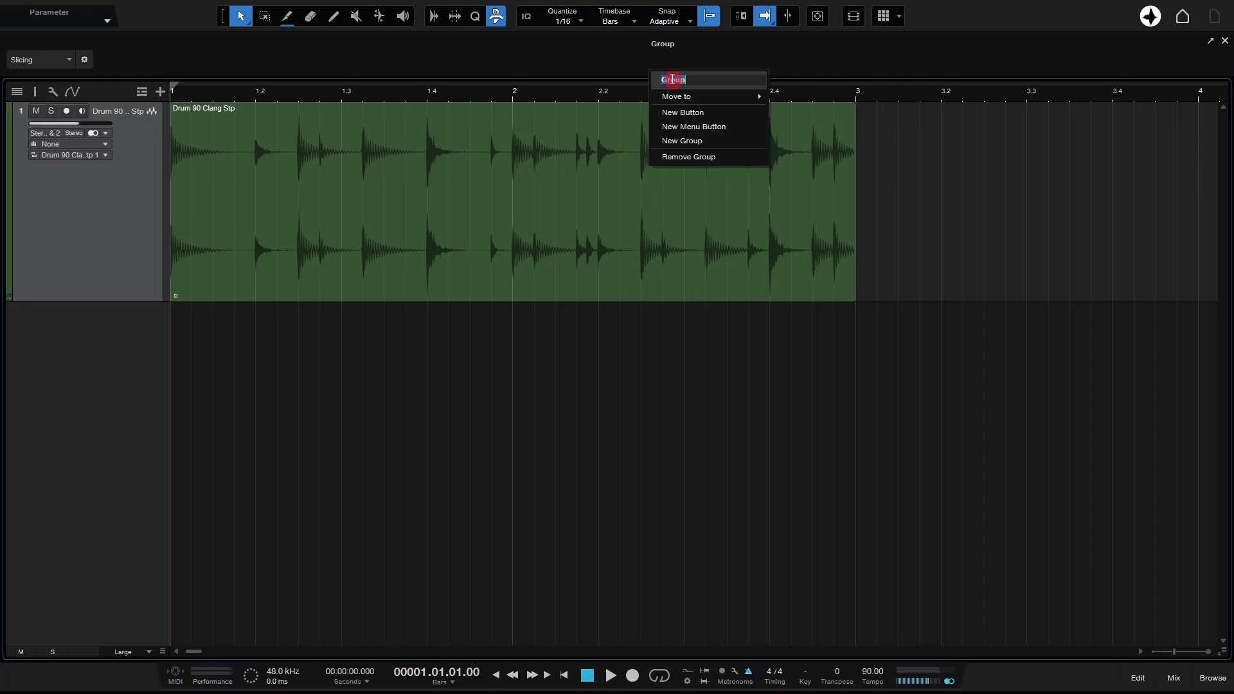
type("Chopping")
key("Return")
left_click(646, 57)
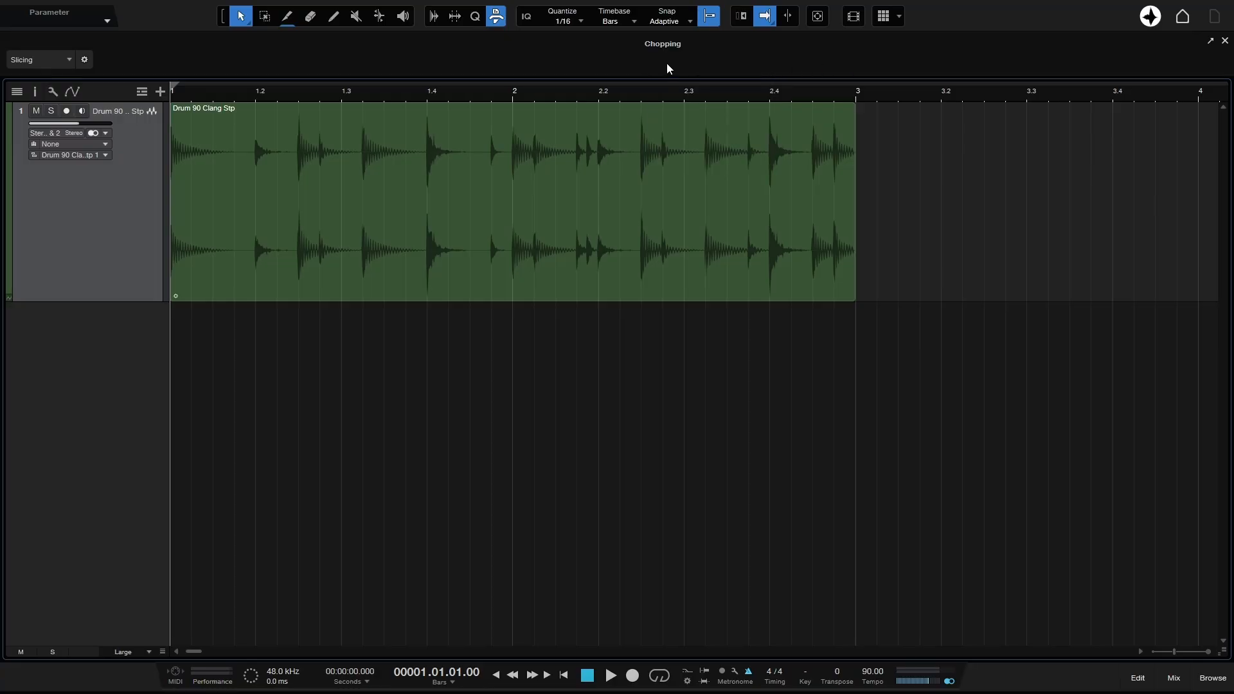
Add a new button to the Chopping group and assign it the Split to Impact macro from the Chopping macros.
right_click(666, 63)
left_click(701, 109)
right_click(659, 66)
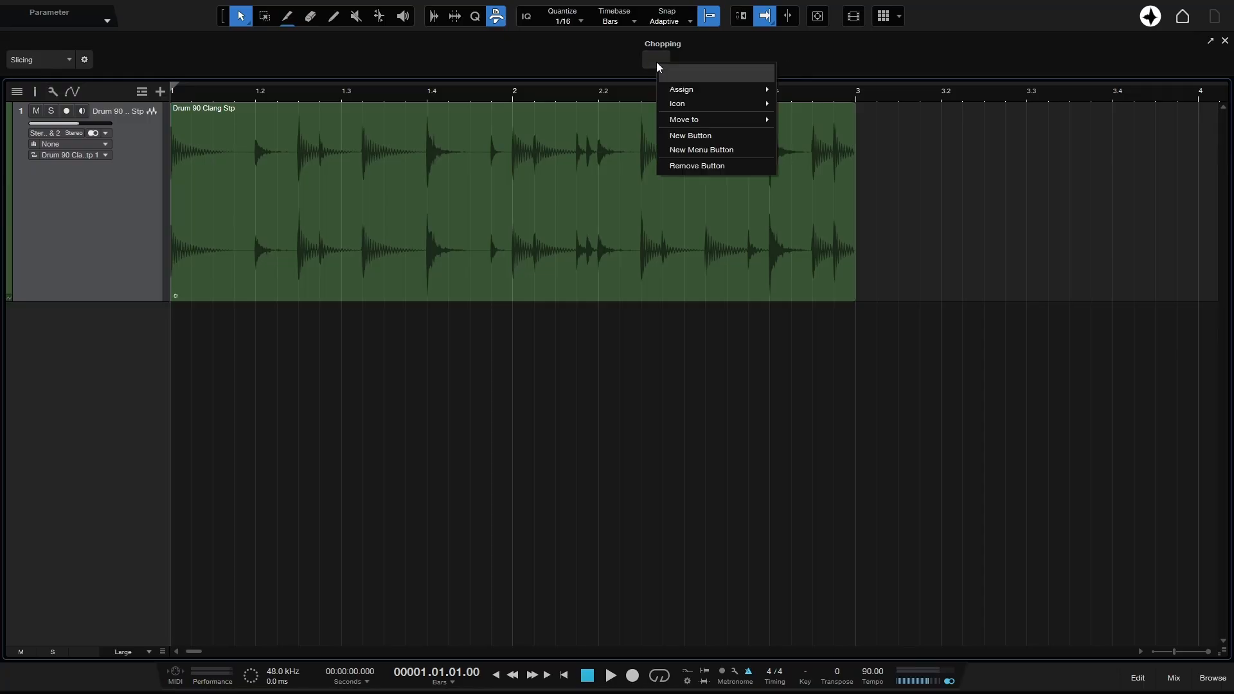
mouse_move(681, 90)
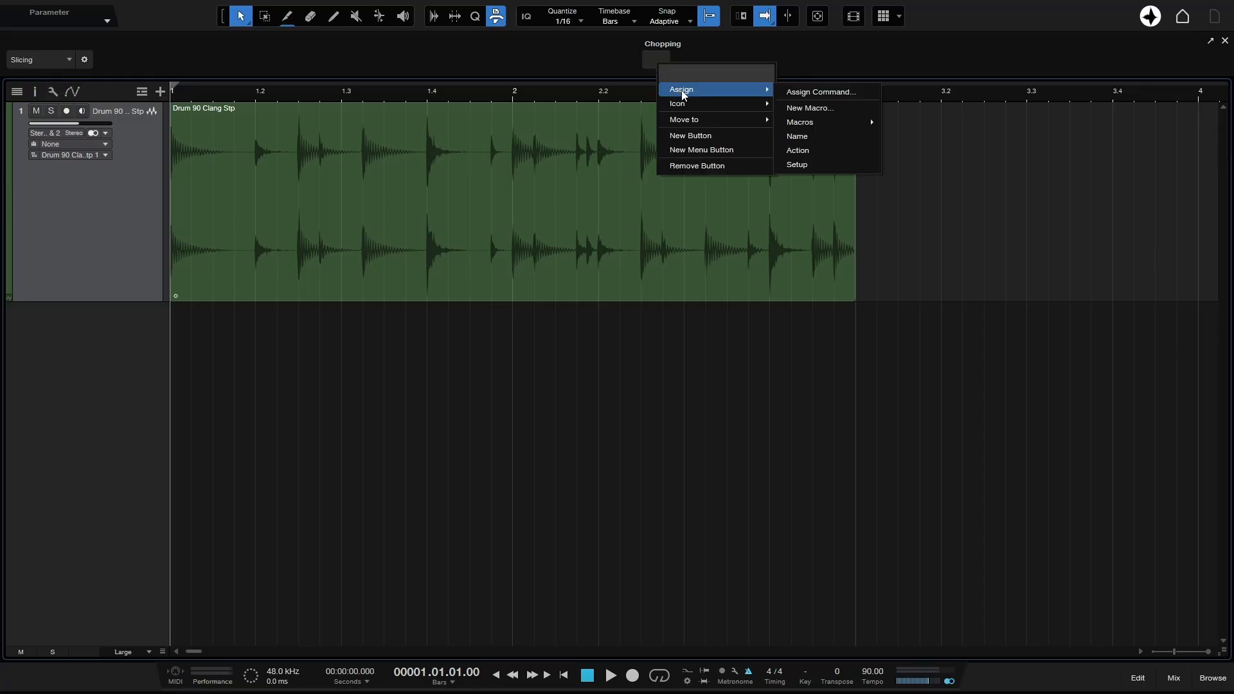
mouse_move(811, 124)
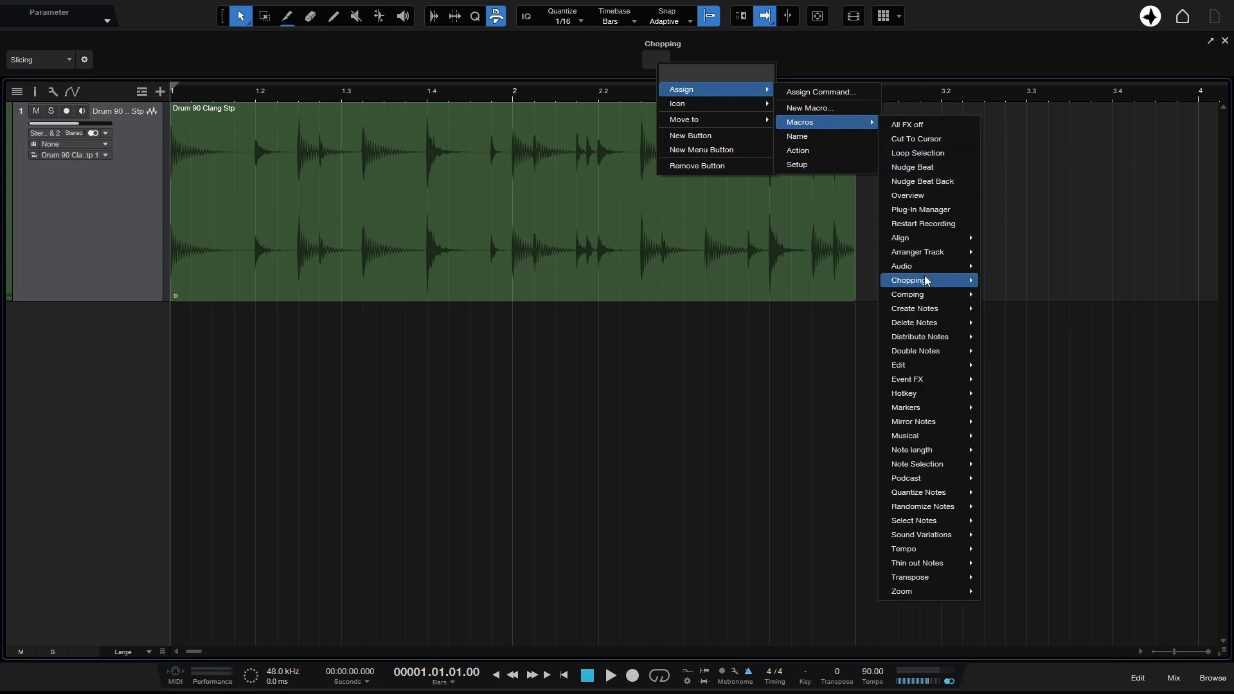
mouse_move(925, 287)
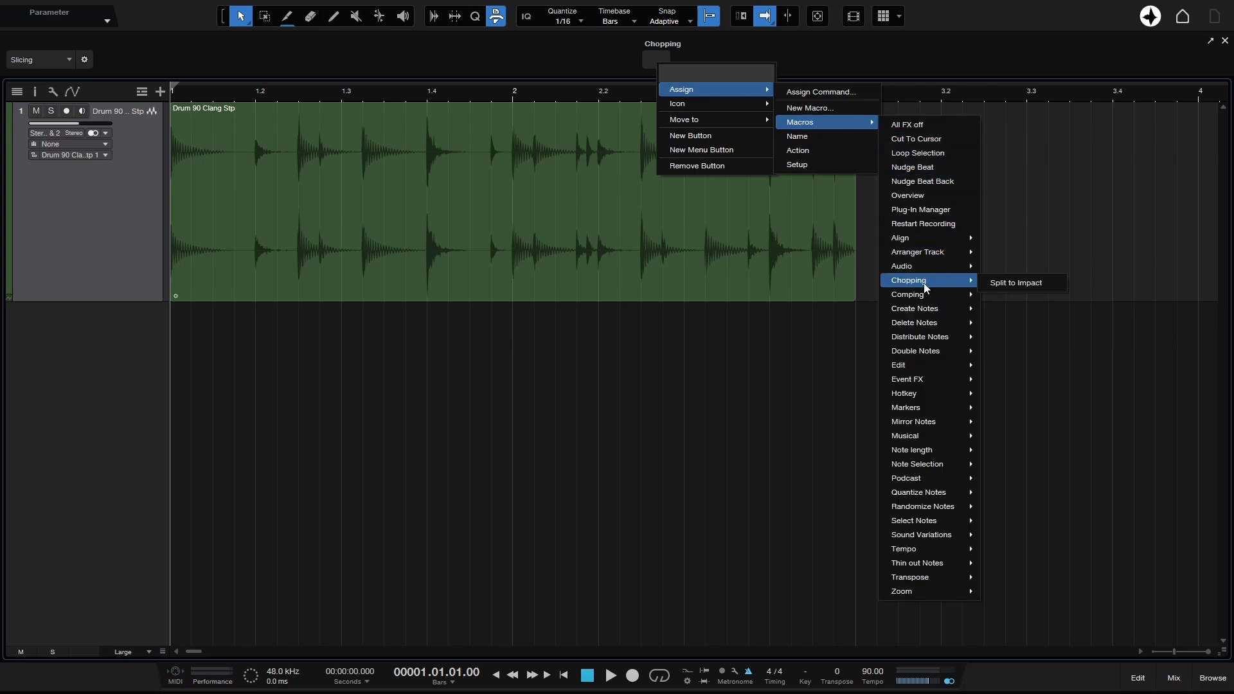
left_click(1019, 284)
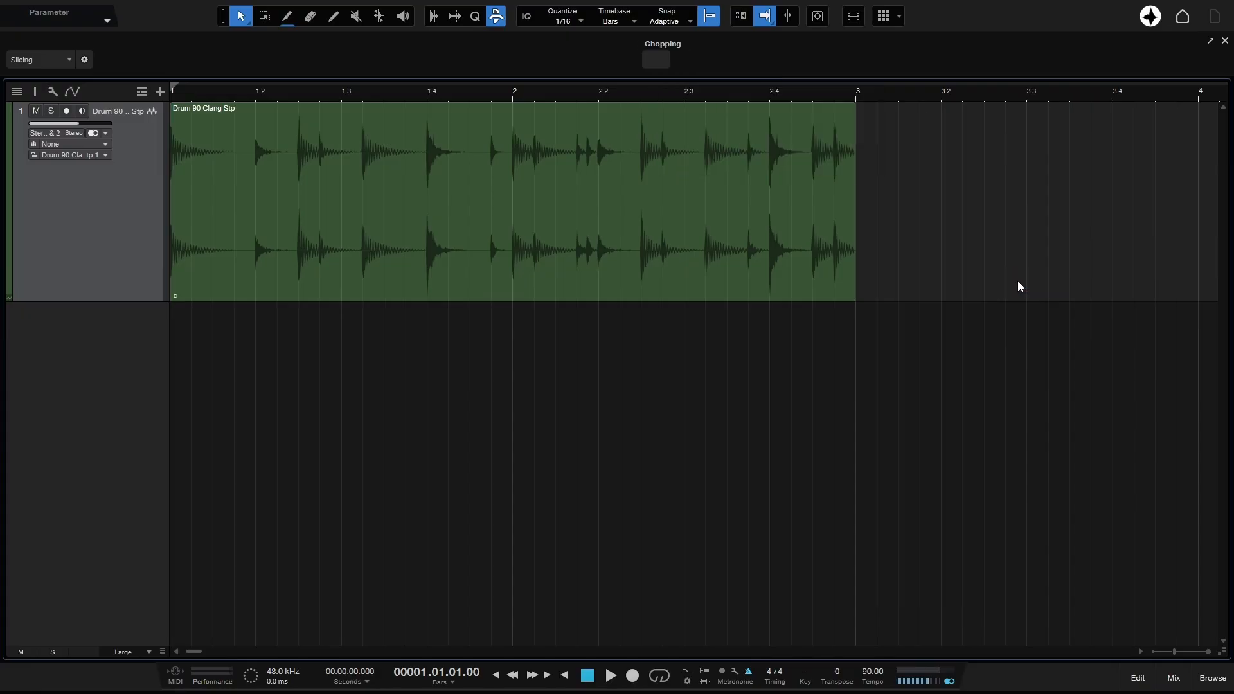
Run Split to Impact on the Drum 90 Clang Stp loop from the Chopping group and close the Impact window.
left_click(638, 278)
left_click(662, 60)
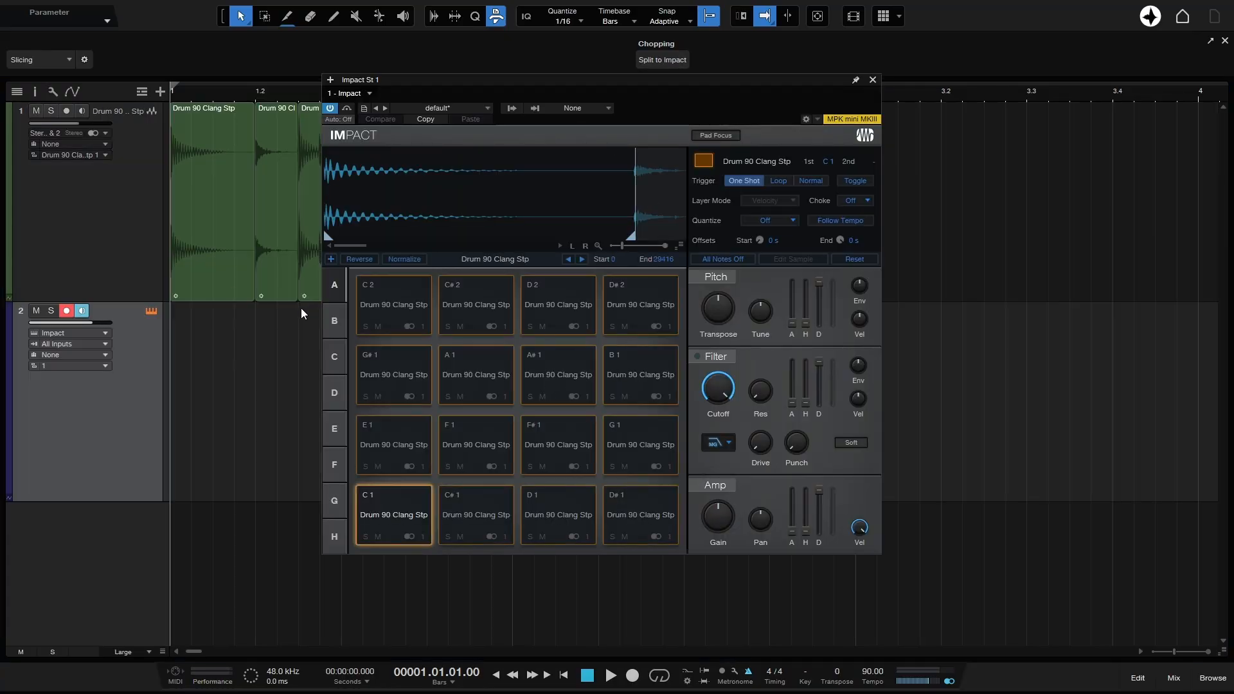
left_click(872, 80)
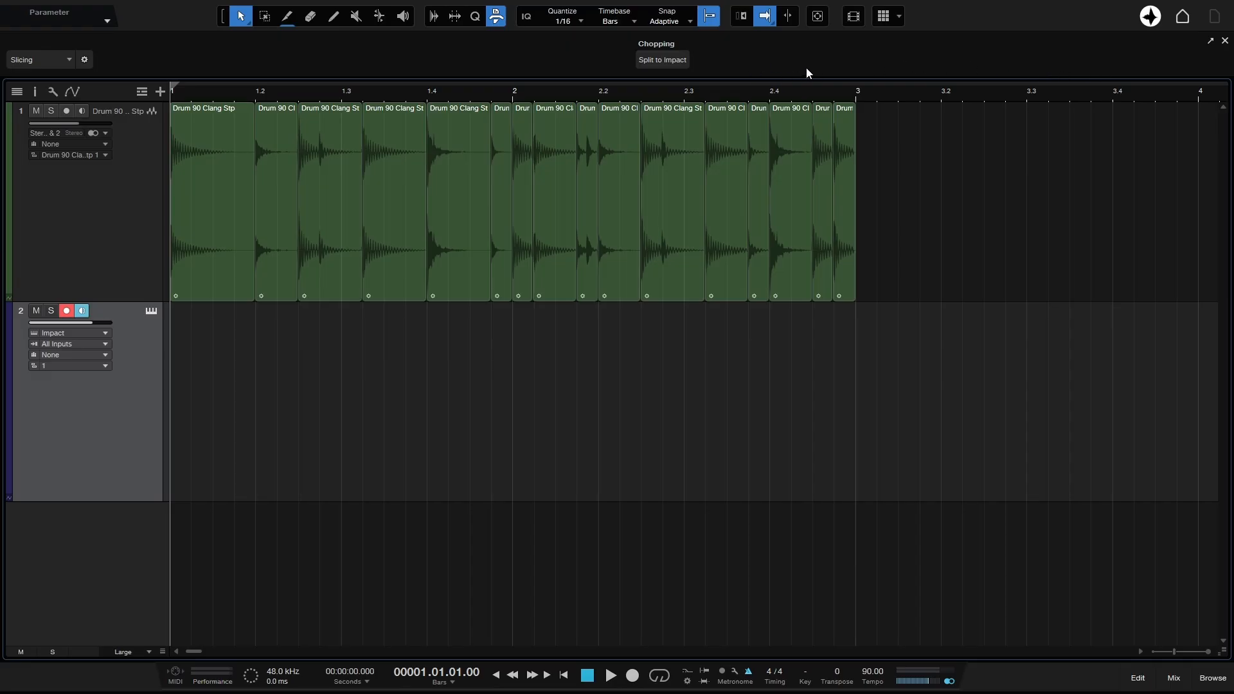
Remove the Chopping group from the Slicing page and confirm the removal.
right_click(651, 45)
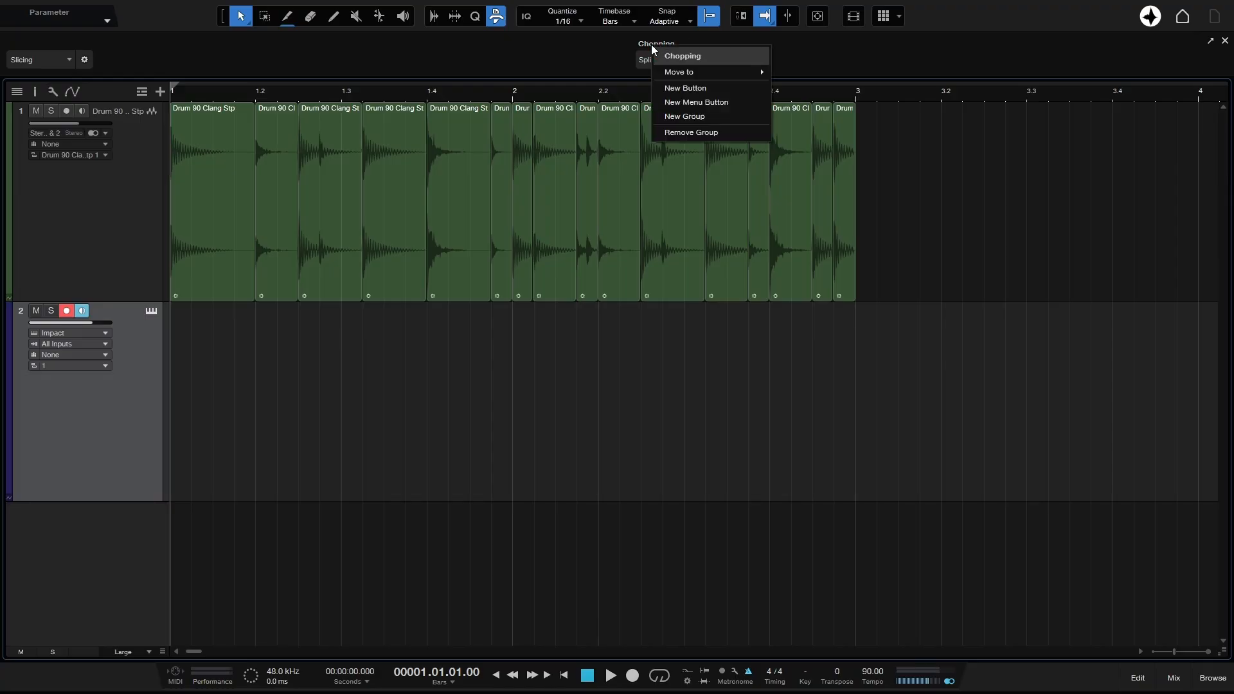
left_click(690, 132)
left_click(643, 351)
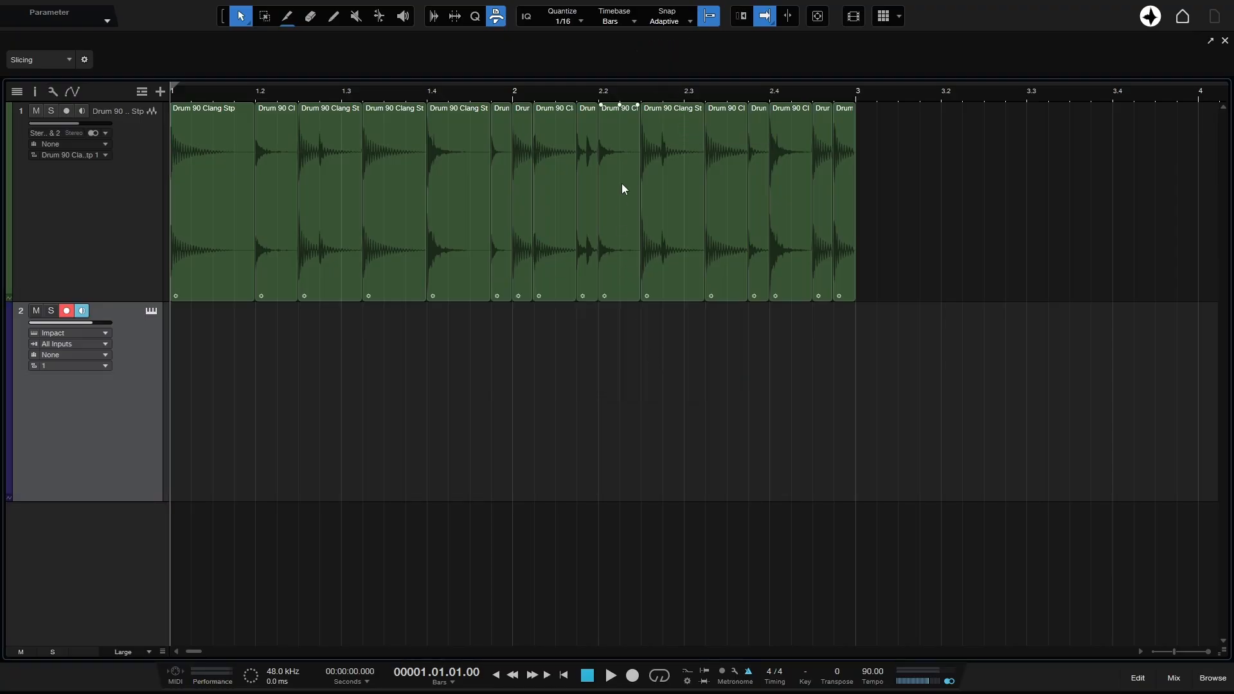
Remove the Slicing page from the macro toolbar and check the list of remaining pages.
left_click(84, 60)
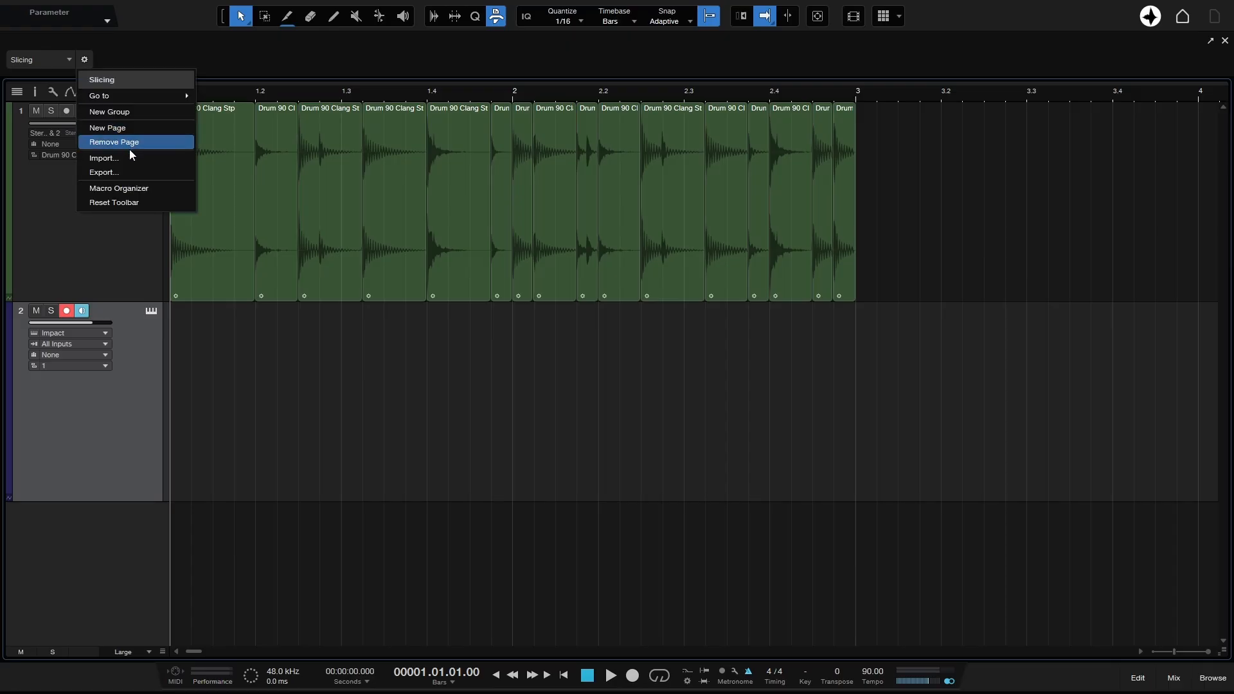
left_click(144, 141)
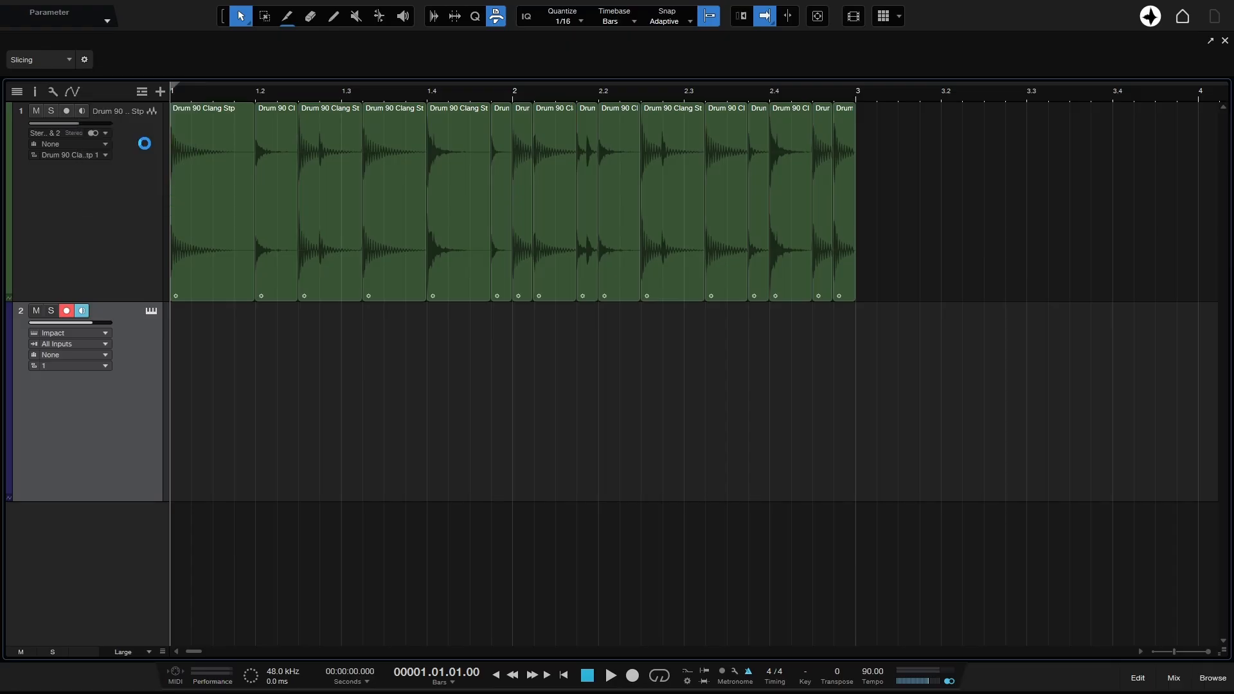
left_click(648, 352)
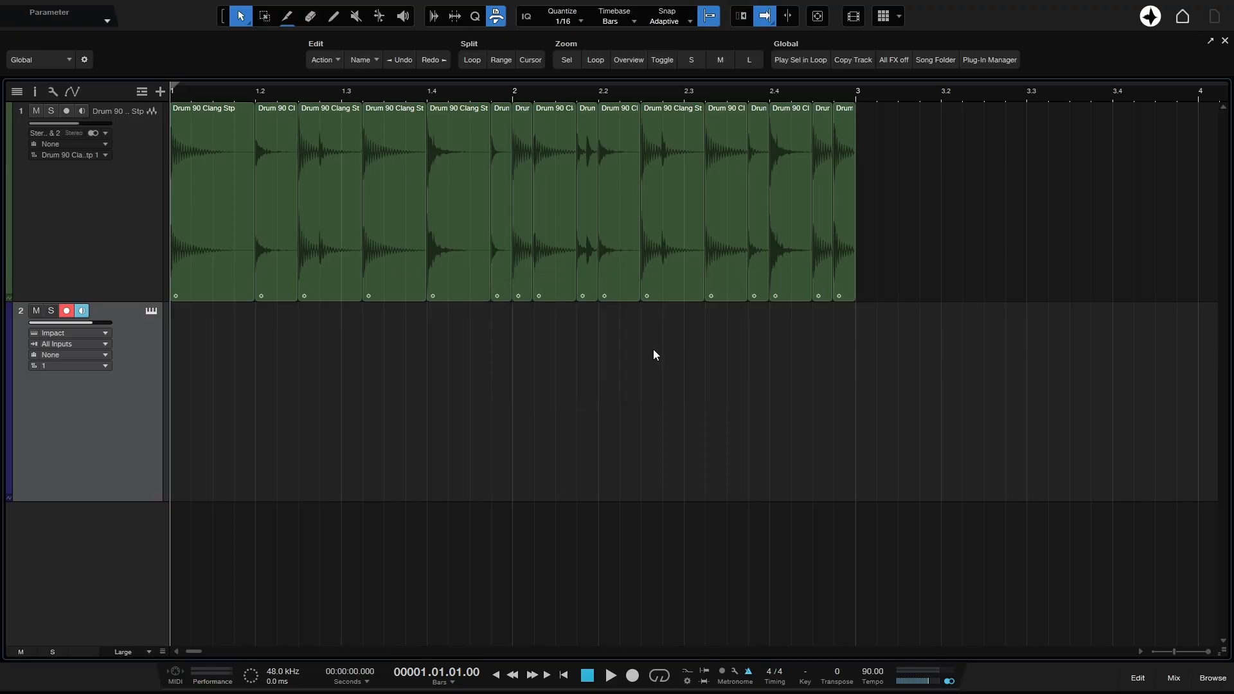
left_click(64, 59)
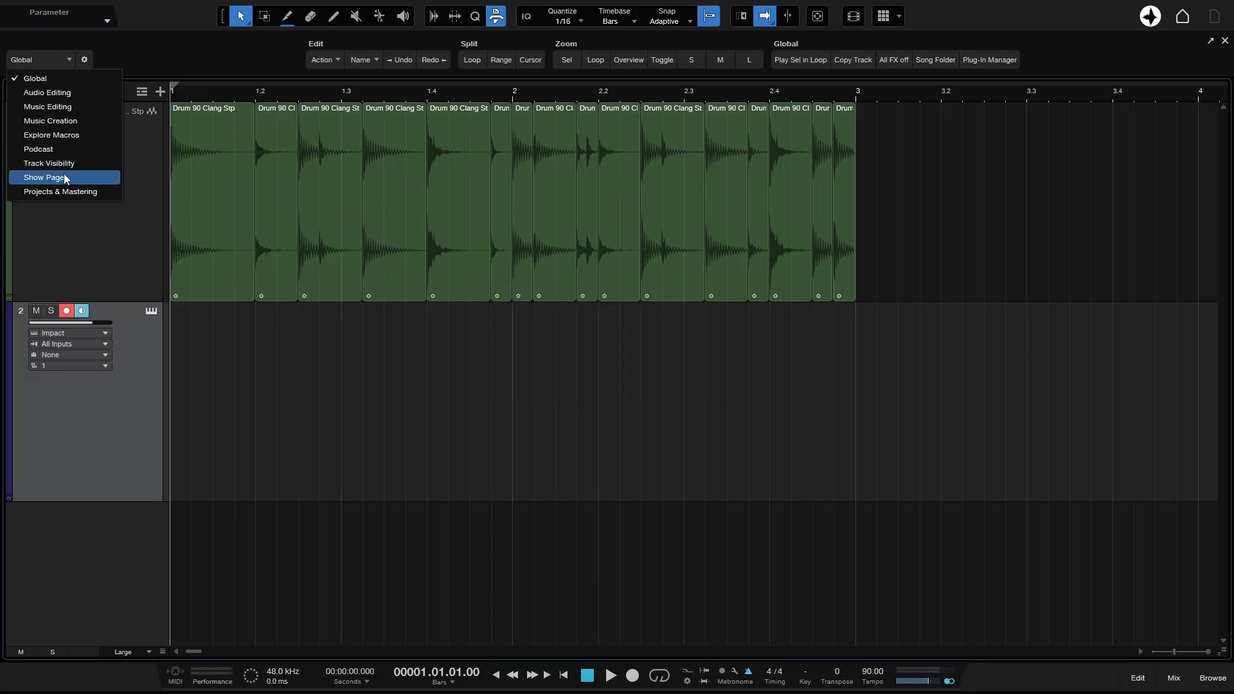
left_click(234, 57)
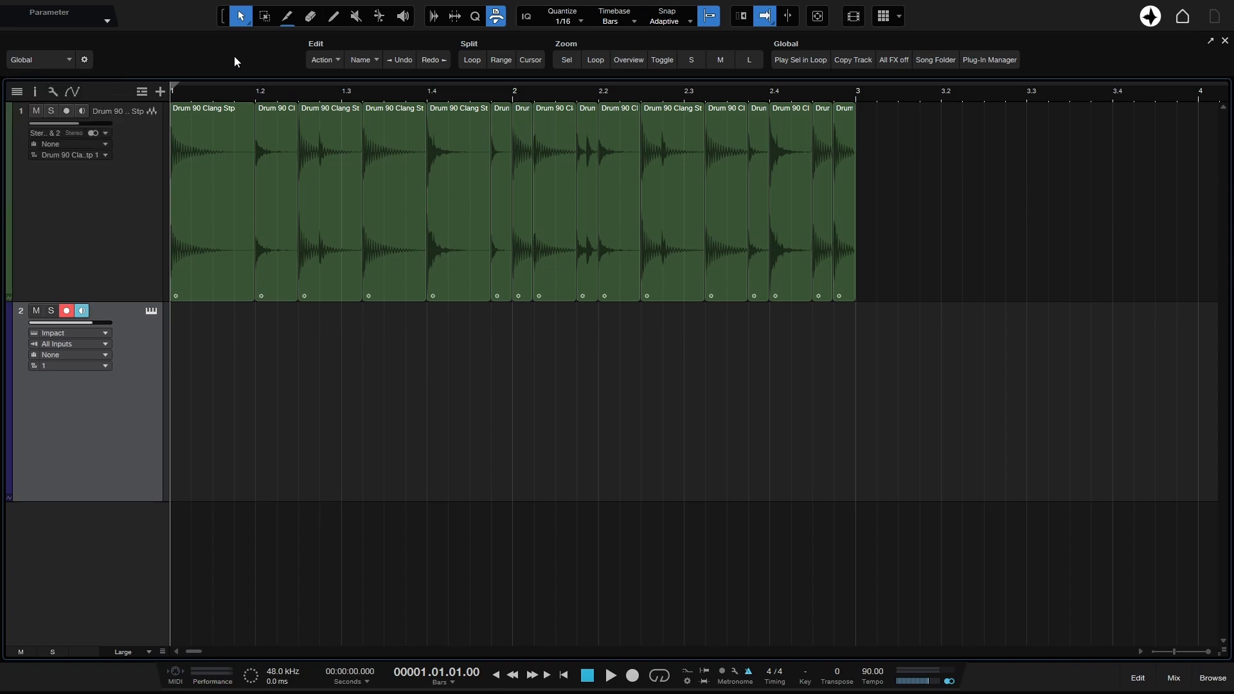